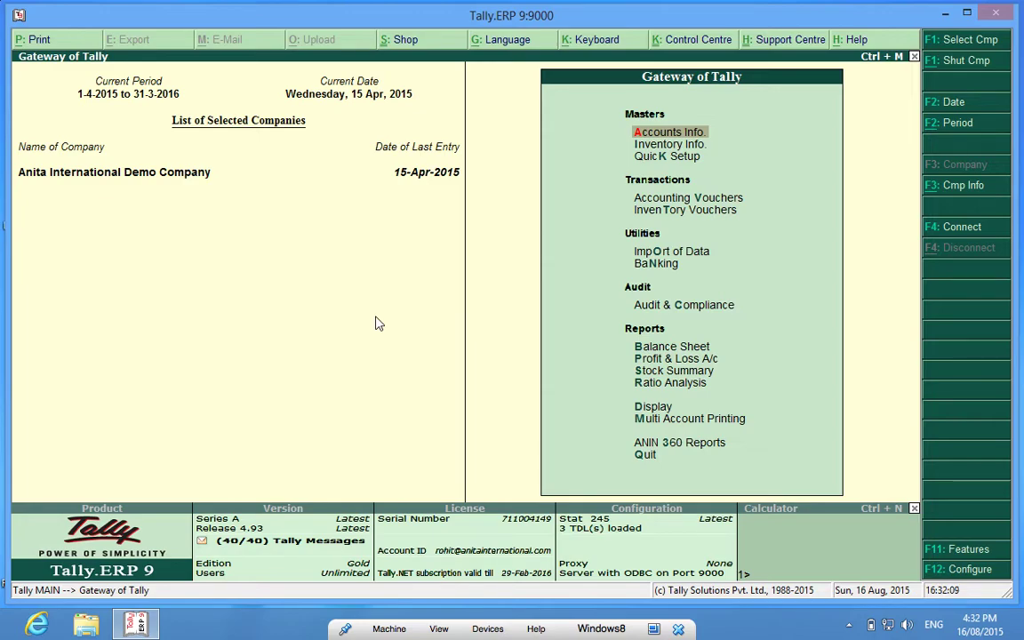
Open F11: Features from the Gateway of Tally to reach Company Features.
{"action": "left_click", "coordinate": [962, 551]}
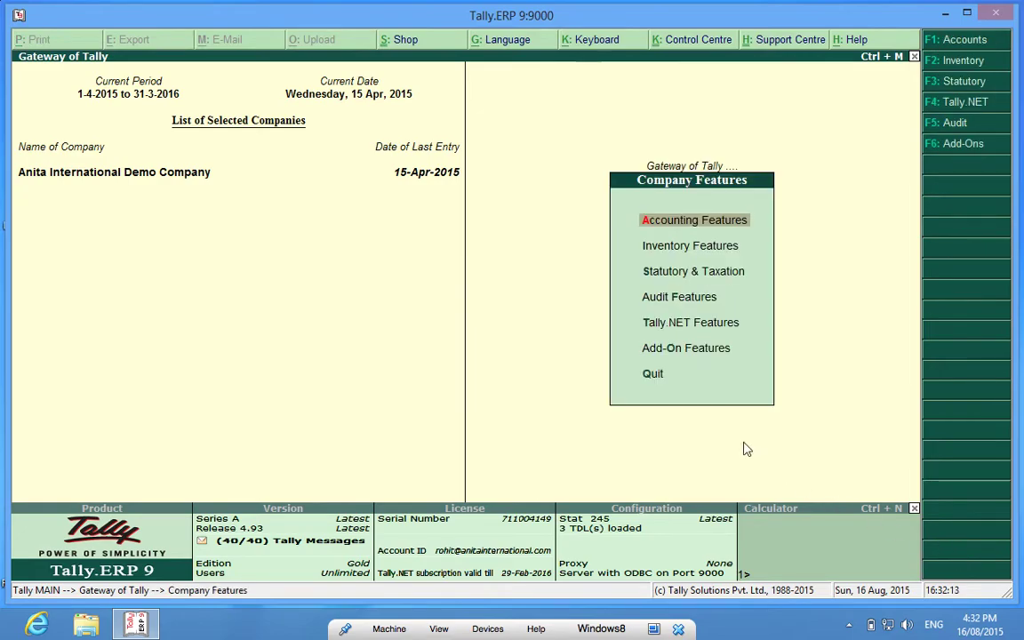
In Add-On Features, set Modify Billing Features and Restrict Missing TIN No in Tax Invoice to Yes.
{"action": "left_click", "coordinate": [697, 353]}
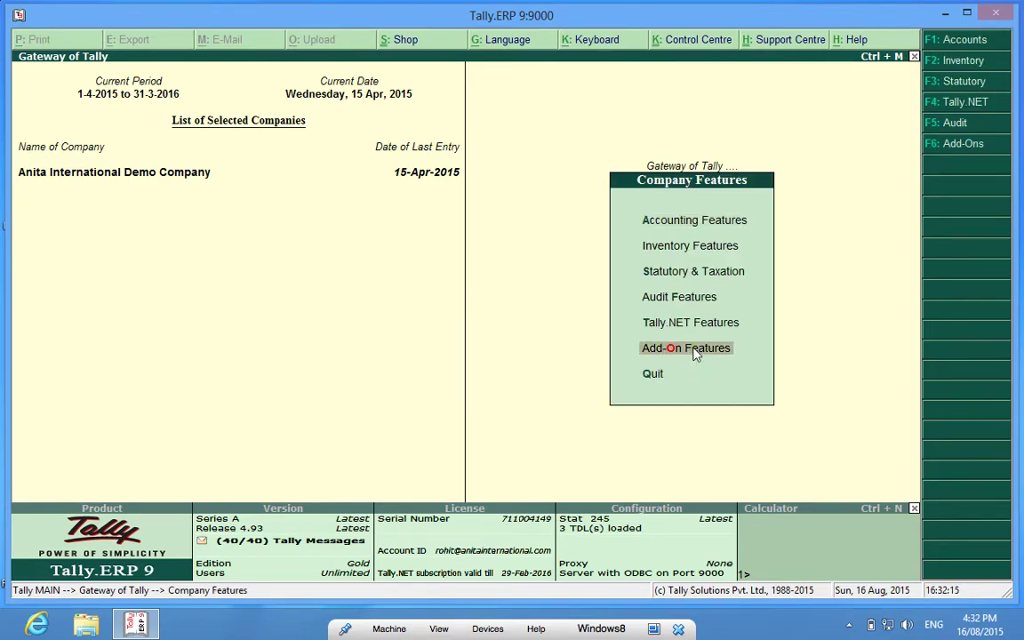
{"action": "left_click", "coordinate": [697, 353]}
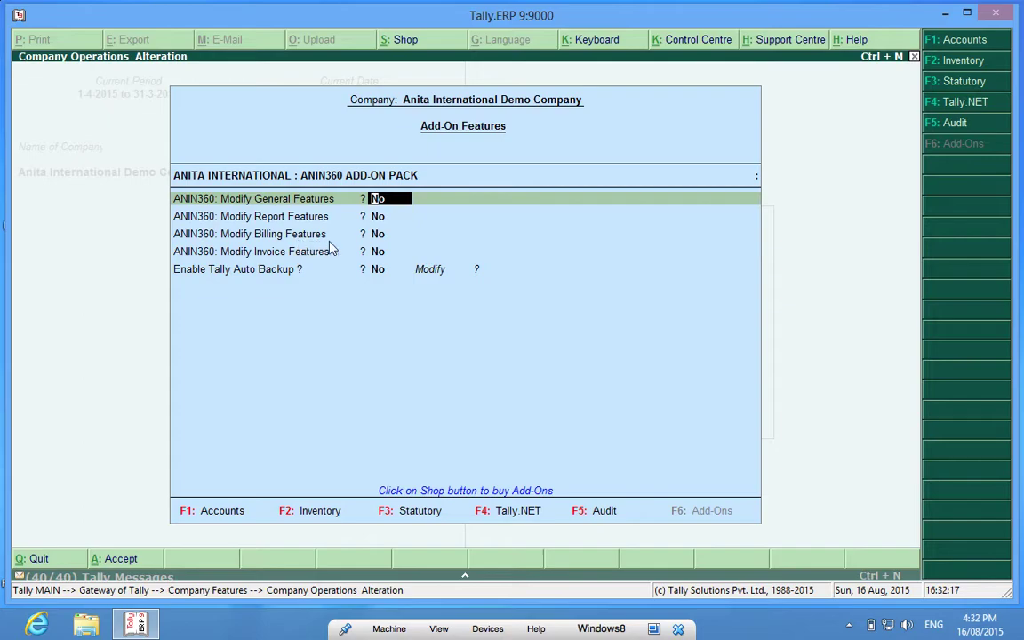
{"action": "left_click", "coordinate": [377, 236]}
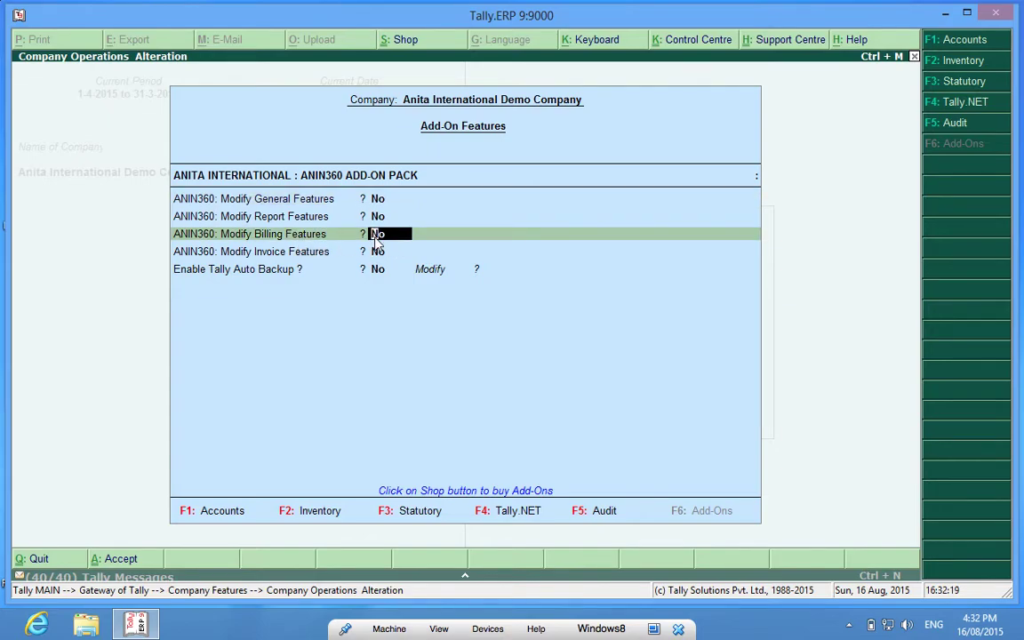
{"action": "type", "text": "y"}
{"action": "key", "text": "Return"}
{"action": "key", "text": "Return"}
{"action": "key", "text": "Return"}
{"action": "key", "text": "Return"}
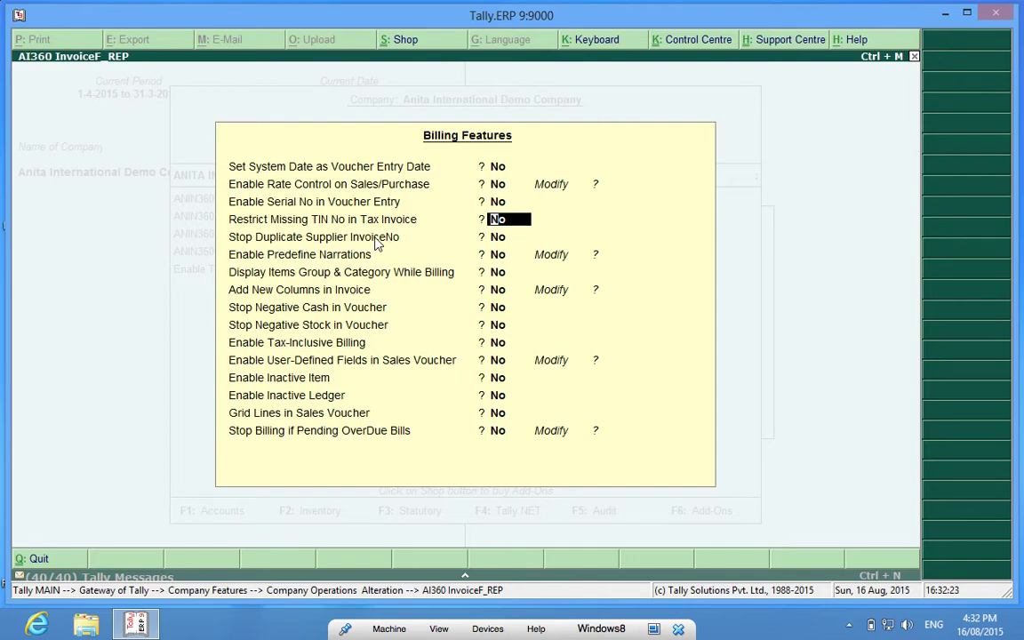
{"action": "type", "text": "ye"}
{"action": "key", "text": "Return"}
{"action": "key", "text": "Return"}
{"action": "key", "text": "Return"}
{"action": "key", "text": "Return"}
{"action": "key", "text": "Return"}
{"action": "key", "text": "Return"}
{"action": "key", "text": "Return"}
{"action": "key", "text": "Return"}
{"action": "key", "text": "Return"}
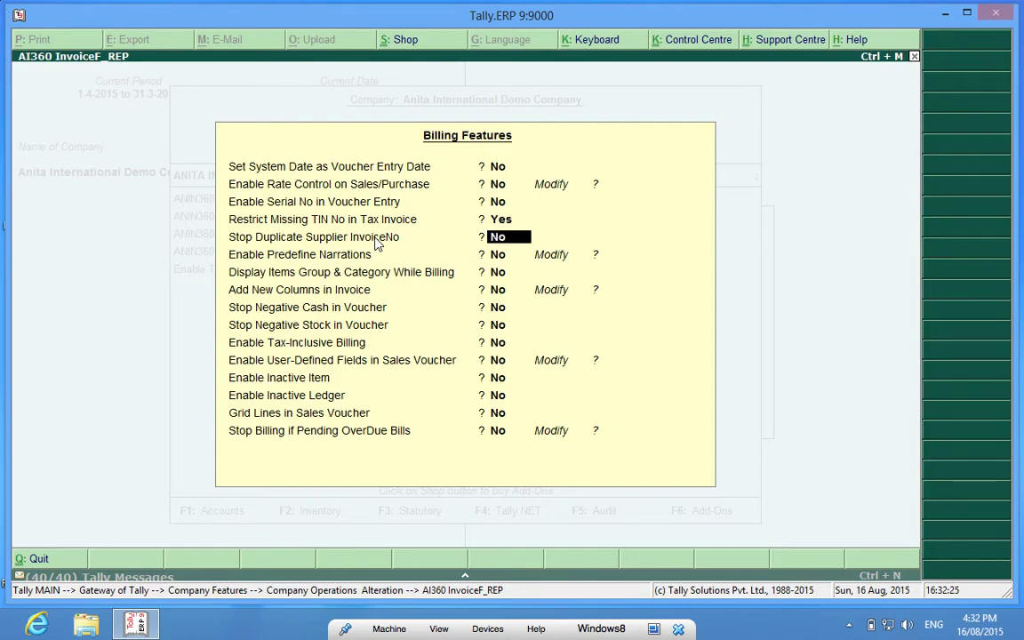
{"action": "key", "text": "Return"}
{"action": "key", "text": "Return"}
{"action": "key", "text": "Return"}
{"action": "key", "text": "Return"}
{"action": "key", "text": "Return"}
{"action": "key", "text": "Return"}
{"action": "key", "text": "Return"}
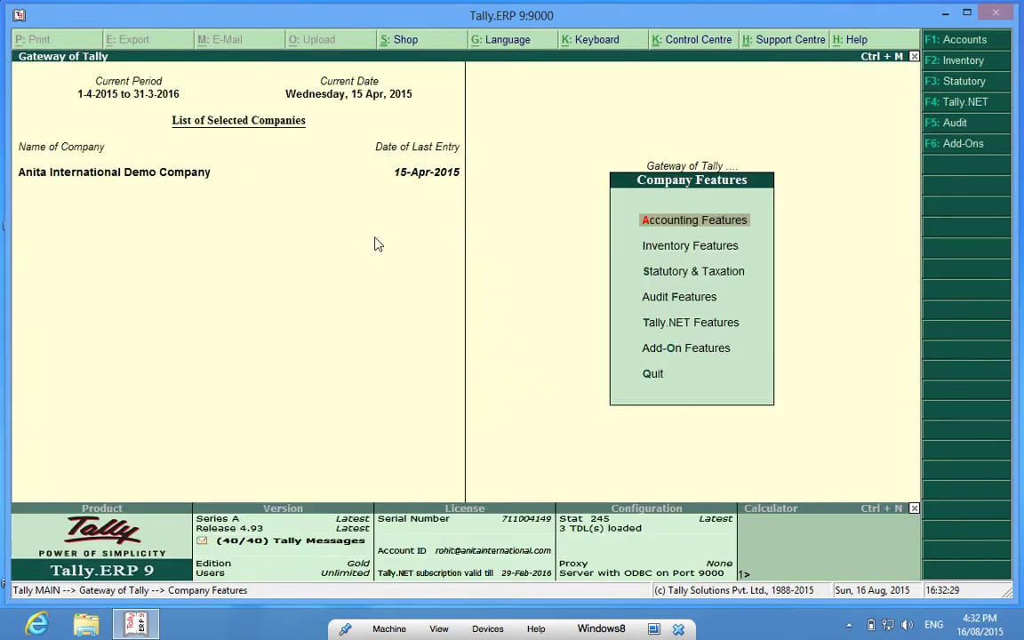
{"action": "key", "text": "Escape"}
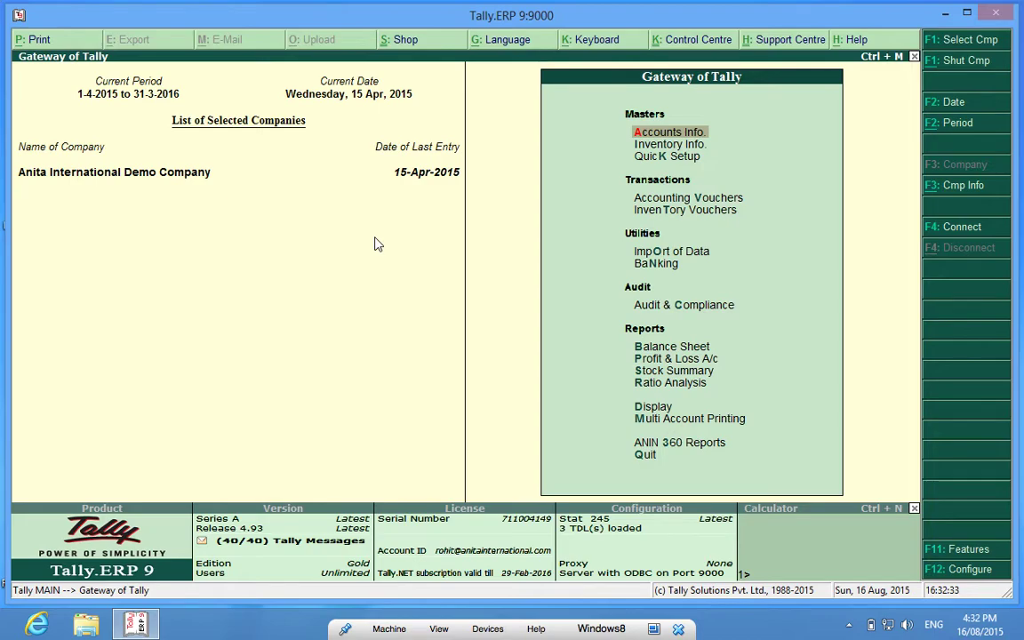
Navigate to Accounts Info > Ledgers > Alter to list the ledgers.
{"action": "key", "text": "Down"}
{"action": "key", "text": "Up"}
{"action": "key", "text": "Return"}
{"action": "key", "text": "Down"}
{"action": "key", "text": "Down"}
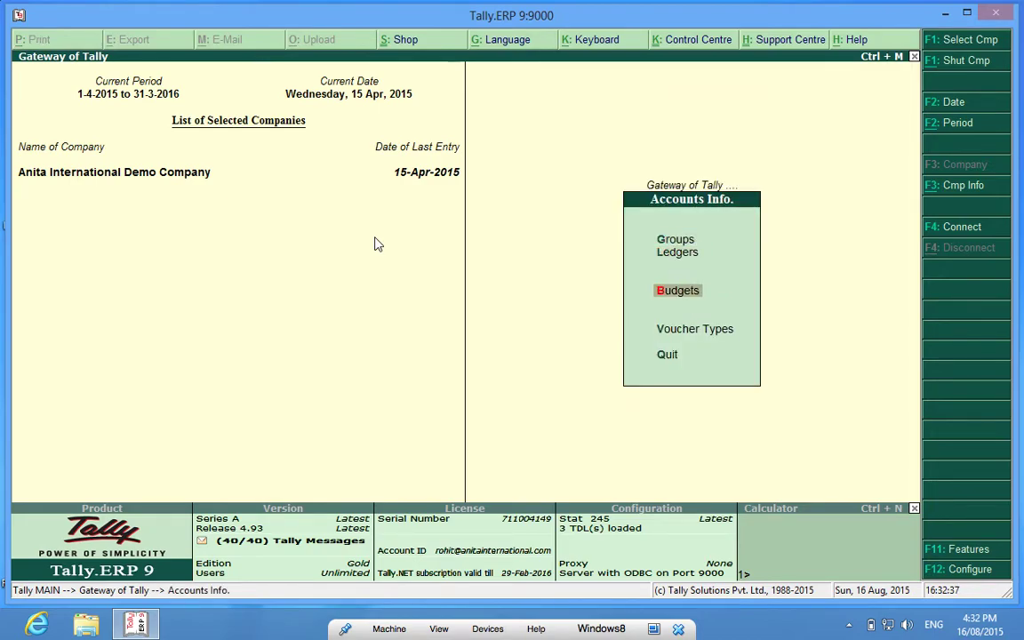
{"action": "key", "text": "Up"}
{"action": "key", "text": "Up"}
{"action": "key", "text": "Down"}
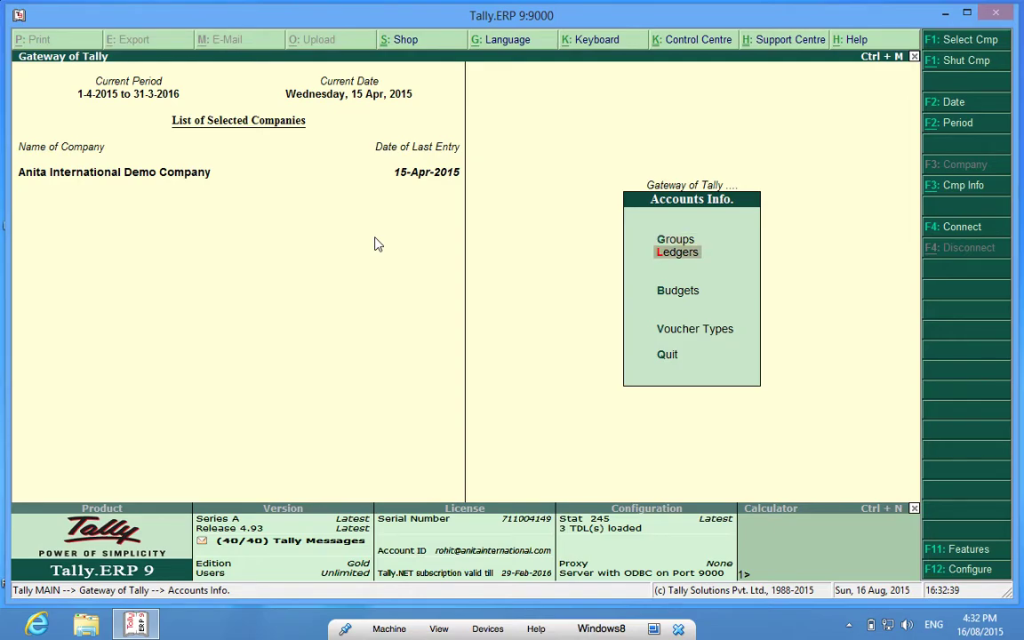
{"action": "key", "text": "Return"}
{"action": "key", "text": "Down"}
{"action": "key", "text": "Down"}
{"action": "key", "text": "Return"}
{"action": "key", "text": "Down"}
Set VAT Details to Yes for Customer 1, keeping Registered Dealer, and save the ledger.
{"action": "key", "text": "Return"}
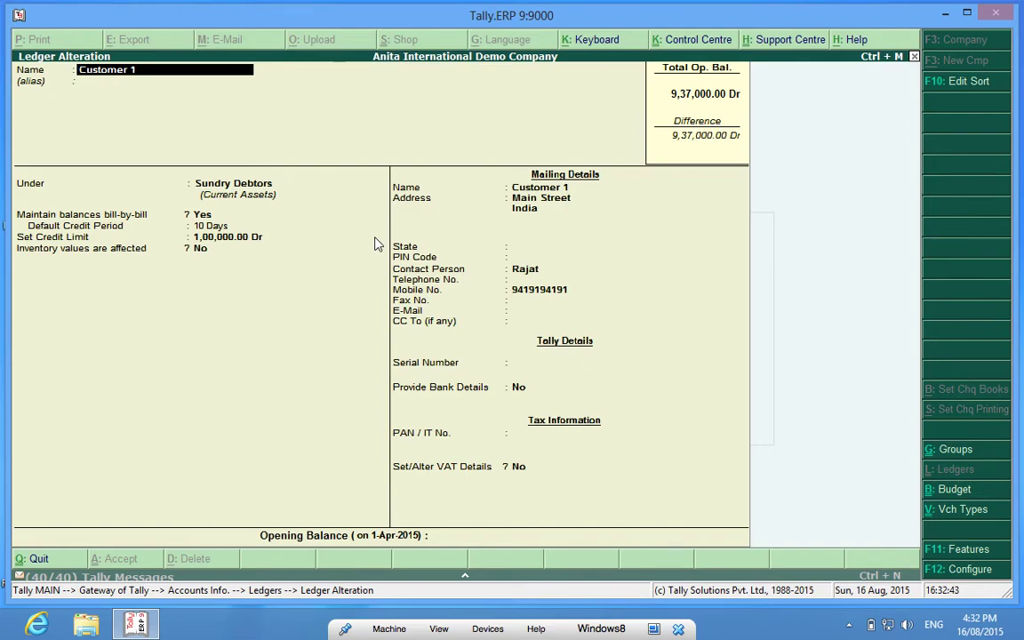
{"action": "left_click", "coordinate": [519, 467]}
{"action": "type", "text": "ye"}
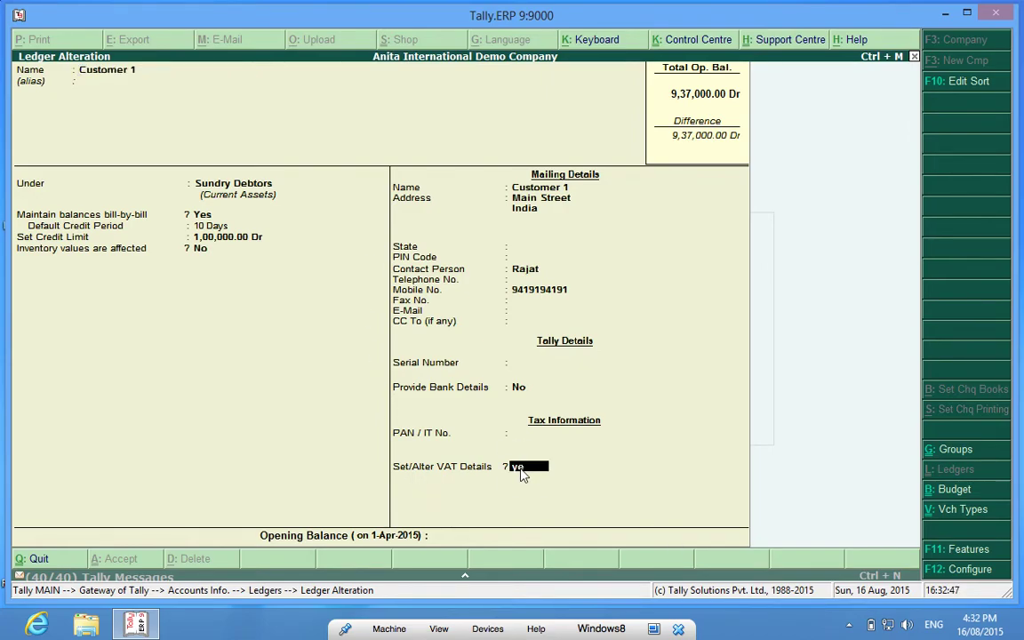
{"action": "key", "text": "Return"}
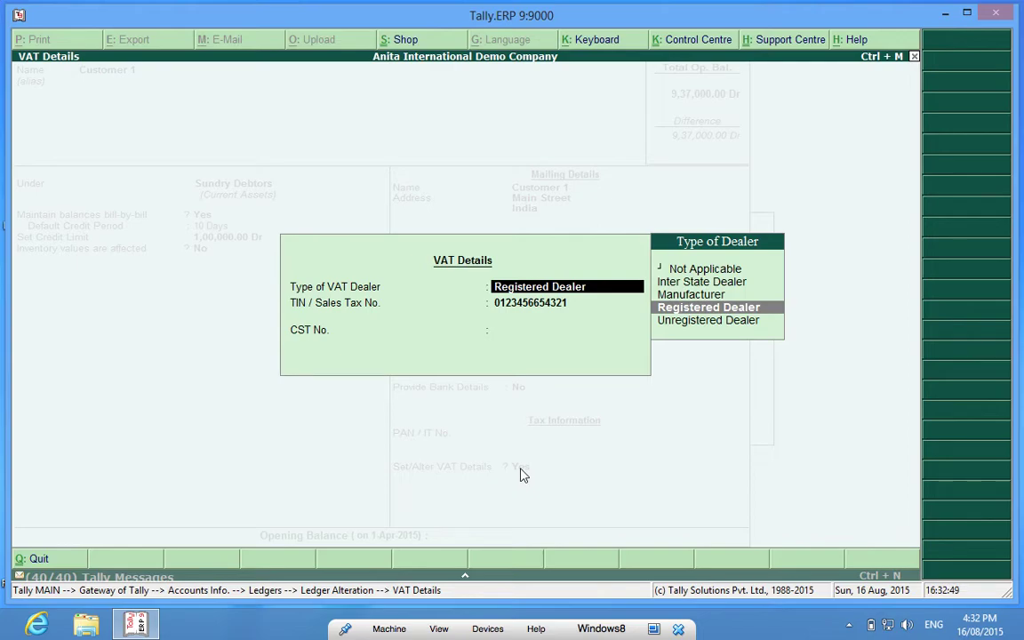
{"action": "key", "text": "Return"}
{"action": "key", "text": "Return"}
{"action": "key", "text": "Return"}
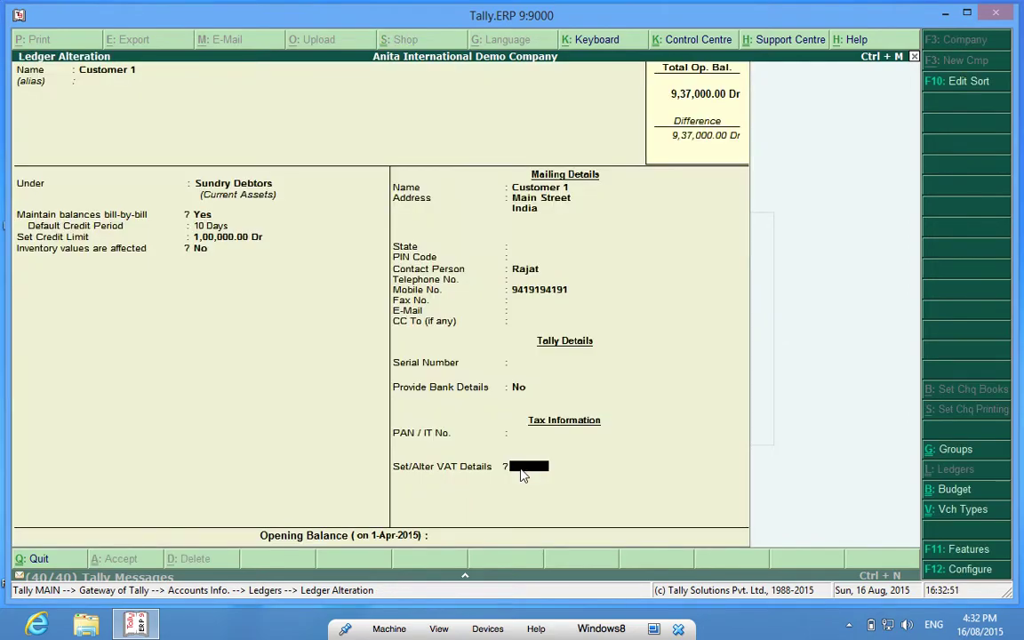
{"action": "key", "text": "ctrl+a"}
Set VAT Details to Yes for Customer 2 without entering a TIN, and save.
{"action": "key", "text": "Down"}
{"action": "key", "text": "Return"}
{"action": "key", "text": "Return"}
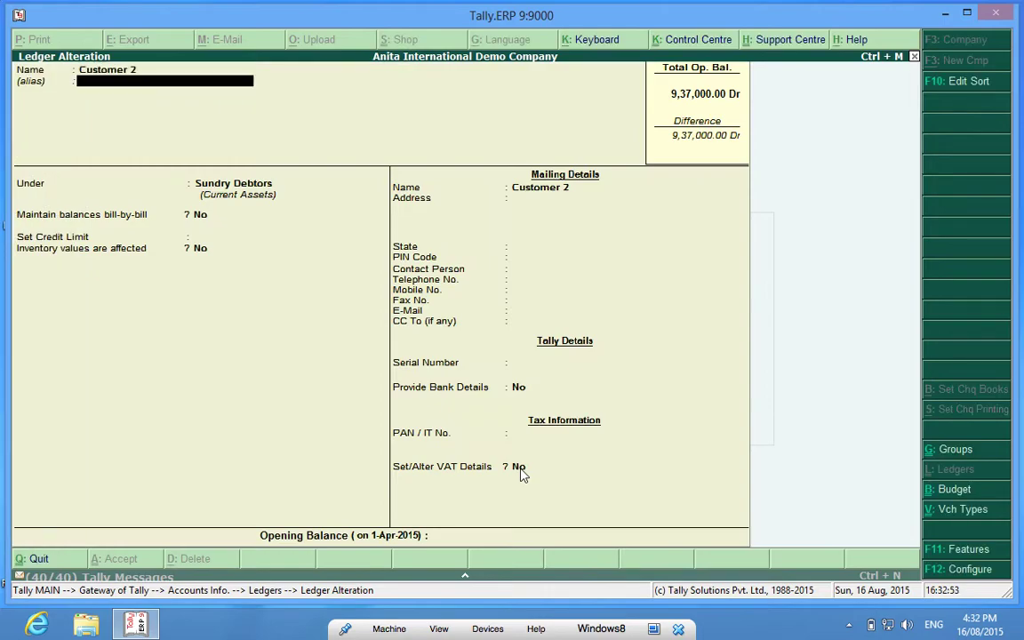
{"action": "key", "text": "Return"}
{"action": "key", "text": "Return"}
{"action": "key", "text": "Return"}
{"action": "key", "text": "Return"}
{"action": "key", "text": "Return"}
{"action": "key", "text": "Return"}
{"action": "key", "text": "Return"}
{"action": "key", "text": "Return"}
{"action": "key", "text": "Return"}
{"action": "key", "text": "Return"}
{"action": "key", "text": "Return"}
{"action": "key", "text": "Return"}
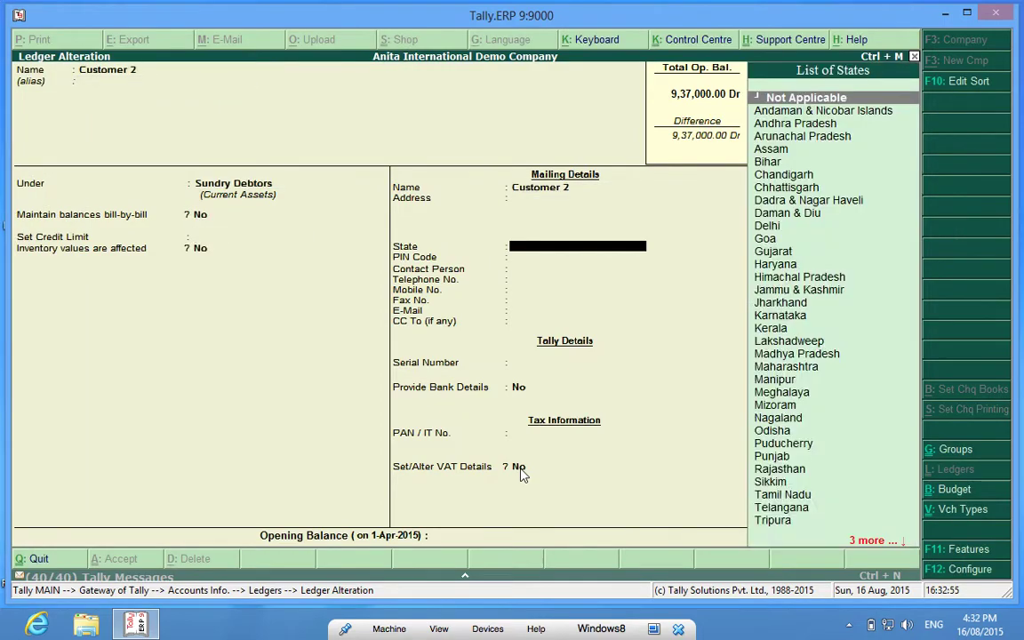
{"action": "key", "text": "Return"}
{"action": "key", "text": "Return"}
{"action": "key", "text": "Return"}
{"action": "key", "text": "Return"}
{"action": "key", "text": "Return"}
{"action": "key", "text": "Return"}
{"action": "key", "text": "Return"}
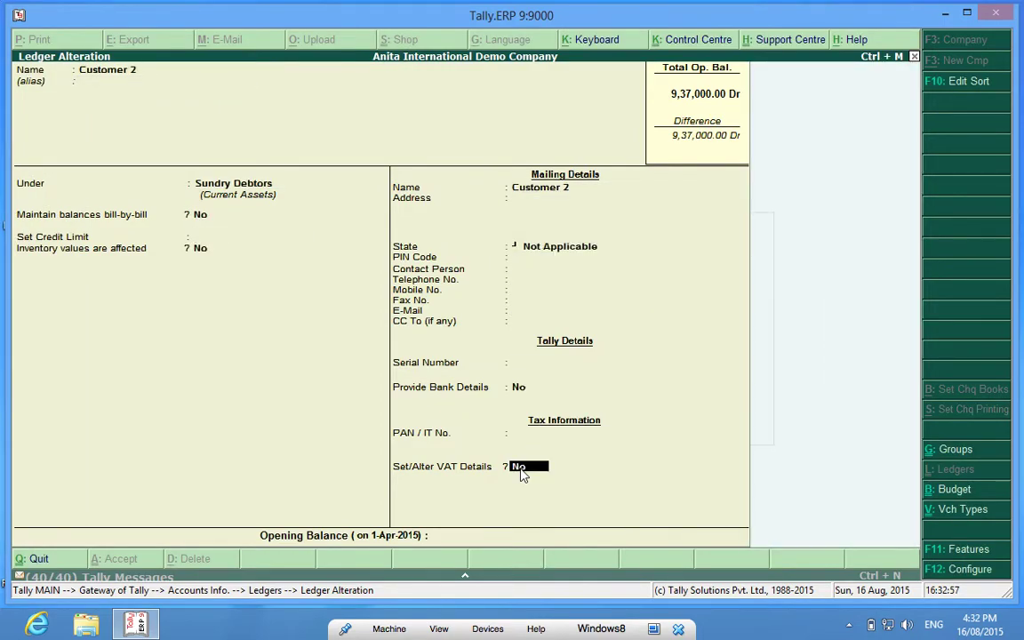
{"action": "key", "text": "BackSpace"}
{"action": "key", "text": "y"}
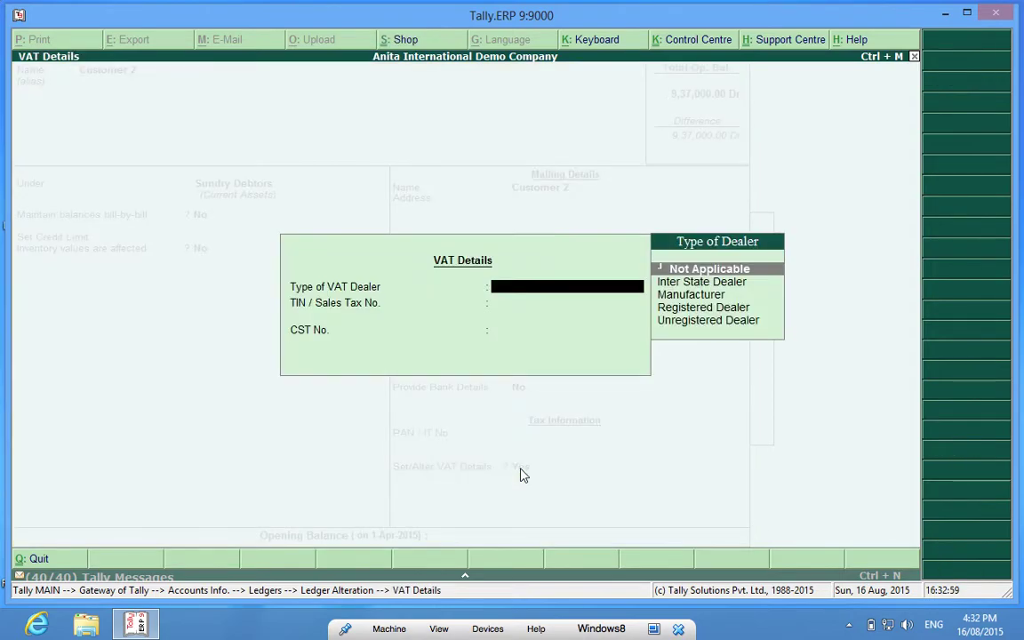
{"action": "key", "text": "Escape"}
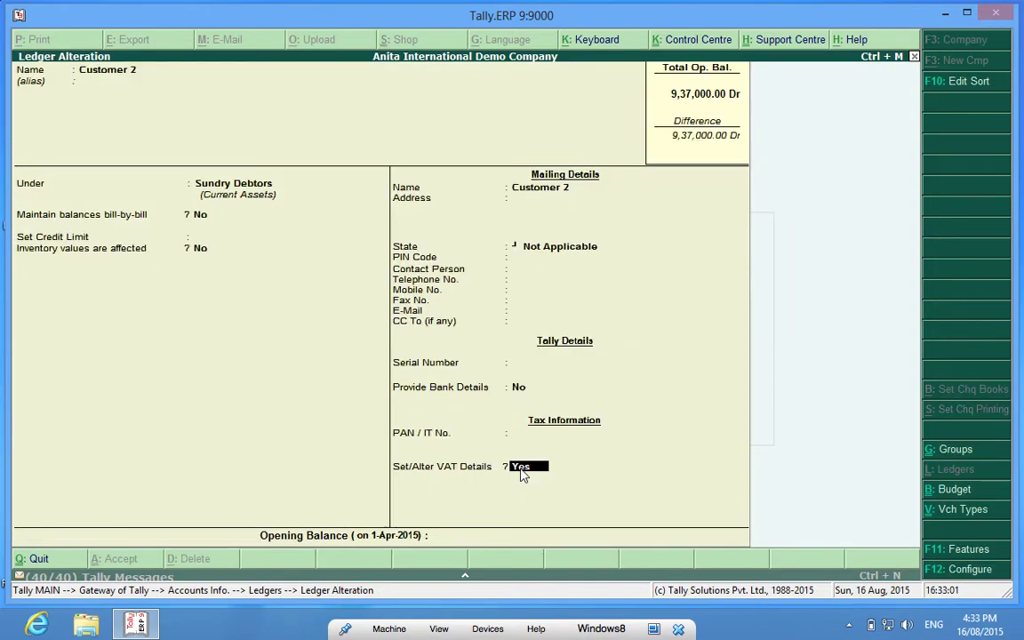
{"action": "key", "text": "ctrl+a"}
Open the Sales Tax Invoice voucher type for alteration via Accounts Info > Voucher Types > Alter.
{"action": "key", "text": "Escape"}
{"action": "key", "text": "Escape"}
{"action": "key", "text": "Escape"}
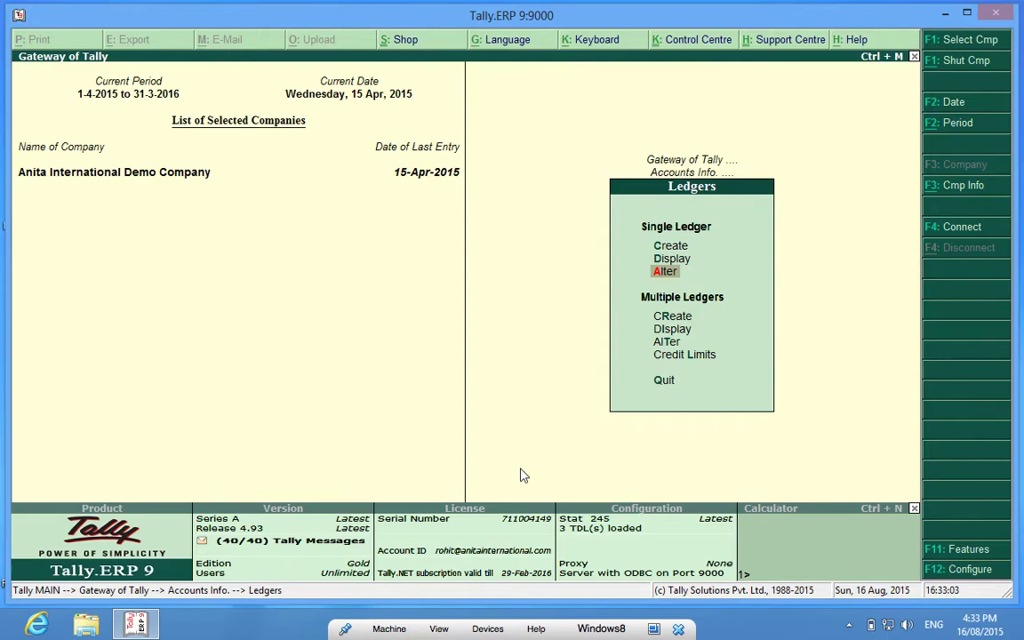
{"action": "key", "text": "Return"}
{"action": "key", "text": "Down"}
{"action": "key", "text": "Down"}
{"action": "key", "text": "Down"}
{"action": "key", "text": "Return"}
{"action": "key", "text": "Down"}
{"action": "key", "text": "Down"}
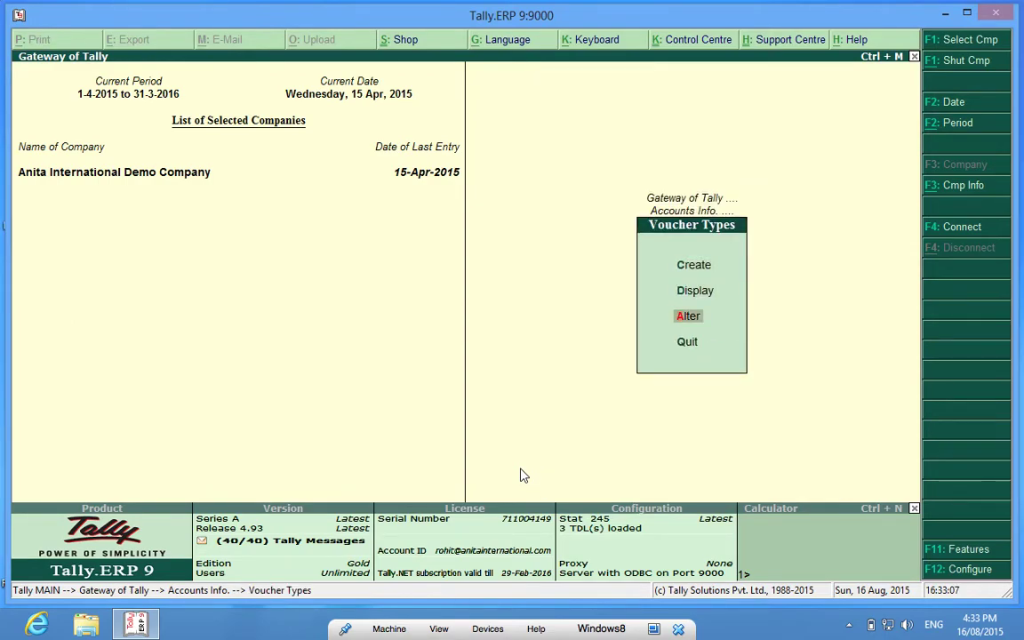
{"action": "key", "text": "Return"}
{"action": "key", "text": "Down"}
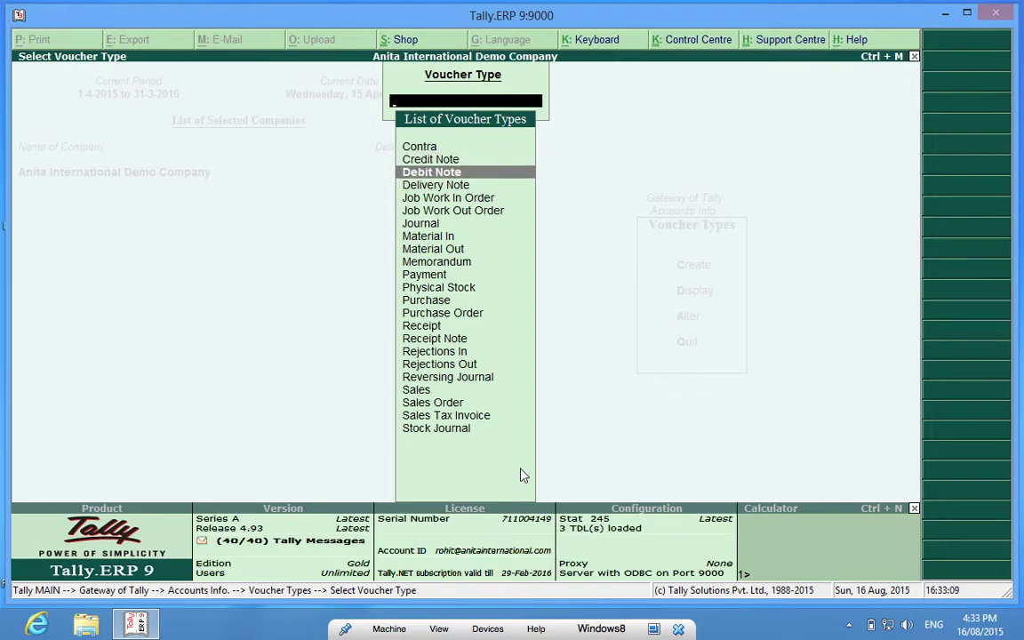
{"action": "type", "text": "Sa"}
{"action": "key", "text": "Down"}
{"action": "key", "text": "Down"}
{"action": "key", "text": "Return"}
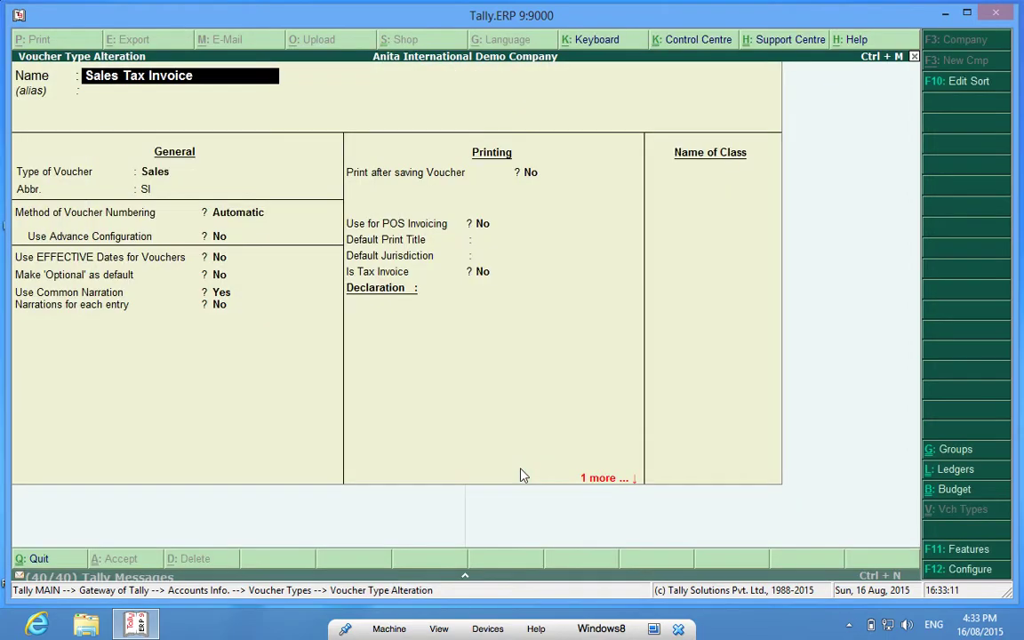
Set Is Tax Invoice to Yes, save the voucher type, and return to the Gateway.
{"action": "left_click", "coordinate": [486, 282]}
{"action": "type", "text": "yes"}
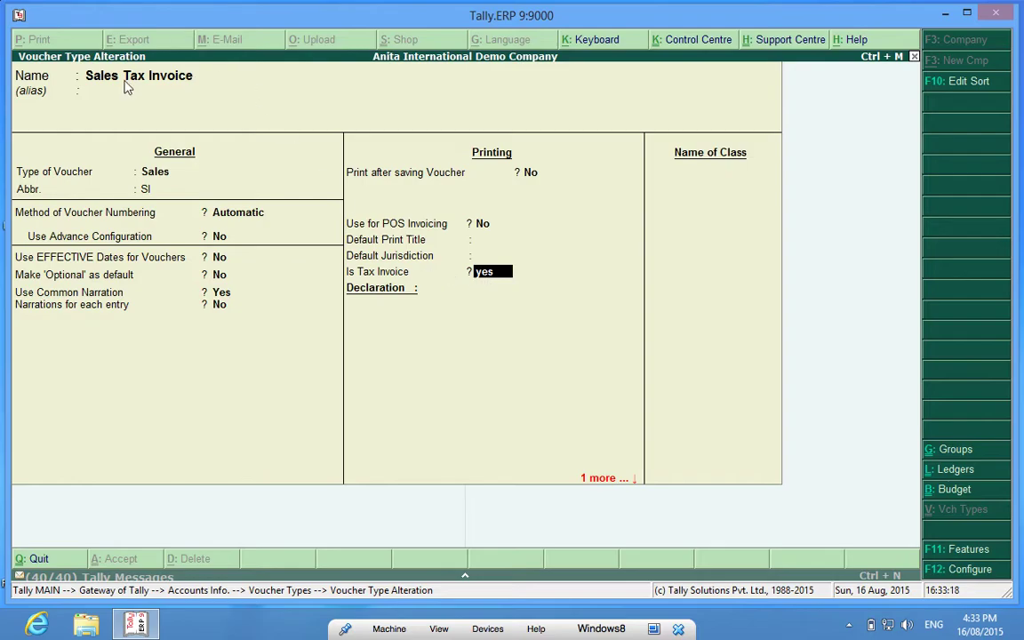
{"action": "key", "text": "Return"}
{"action": "key", "text": "Return"}
{"action": "key", "text": "Return"}
{"action": "key", "text": "Return"}
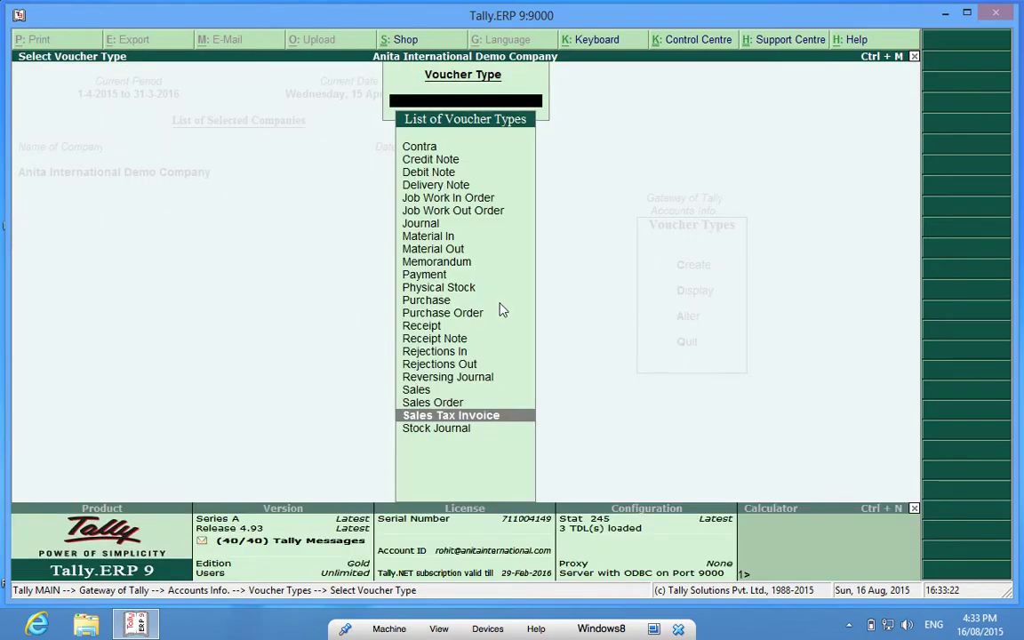
{"action": "key", "text": "Escape"}
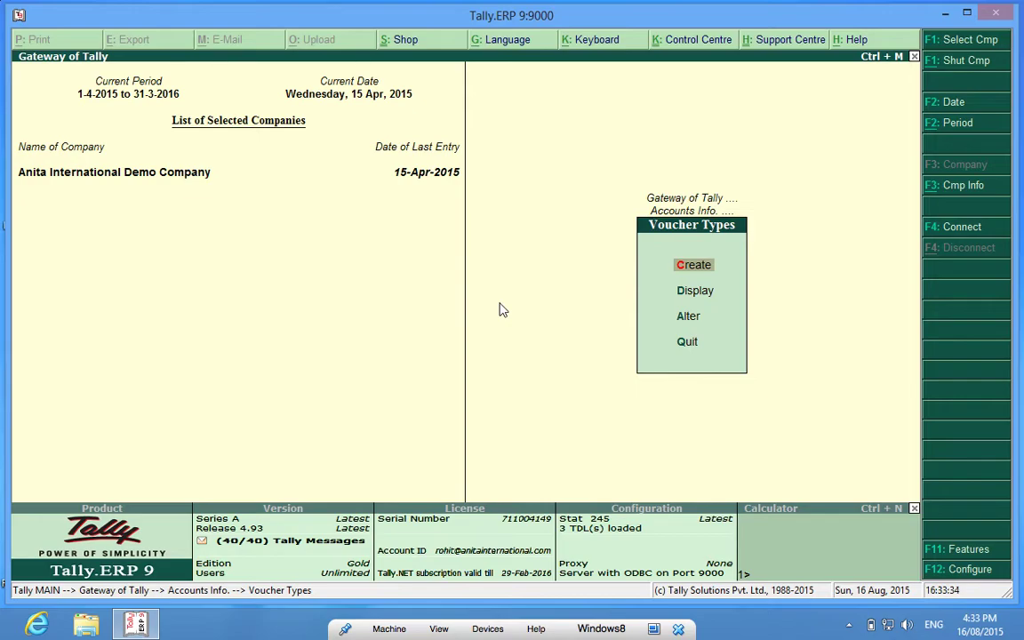
{"action": "key", "text": "Escape"}
{"action": "key", "text": "Escape"}
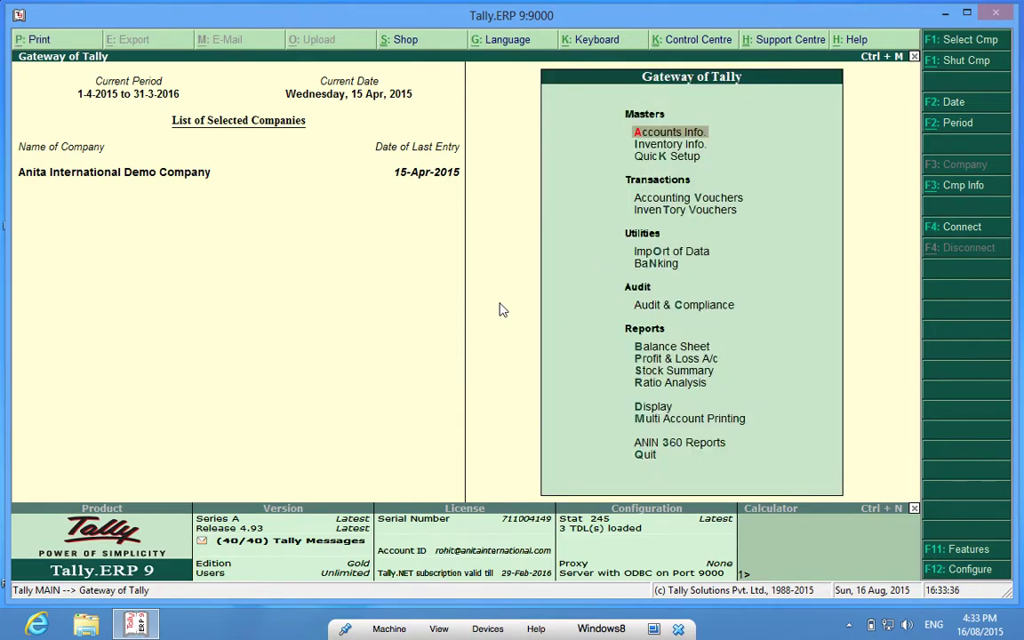
Open Accounting Vouchers, switch to a plain Sales voucher, then abandon it.
{"action": "key", "text": "Escape"}
{"action": "key", "text": "Escape"}
{"action": "key", "text": "Escape"}
{"action": "key", "text": "Escape"}
{"action": "left_click", "coordinate": [704, 201]}
{"action": "left_click", "coordinate": [705, 201]}
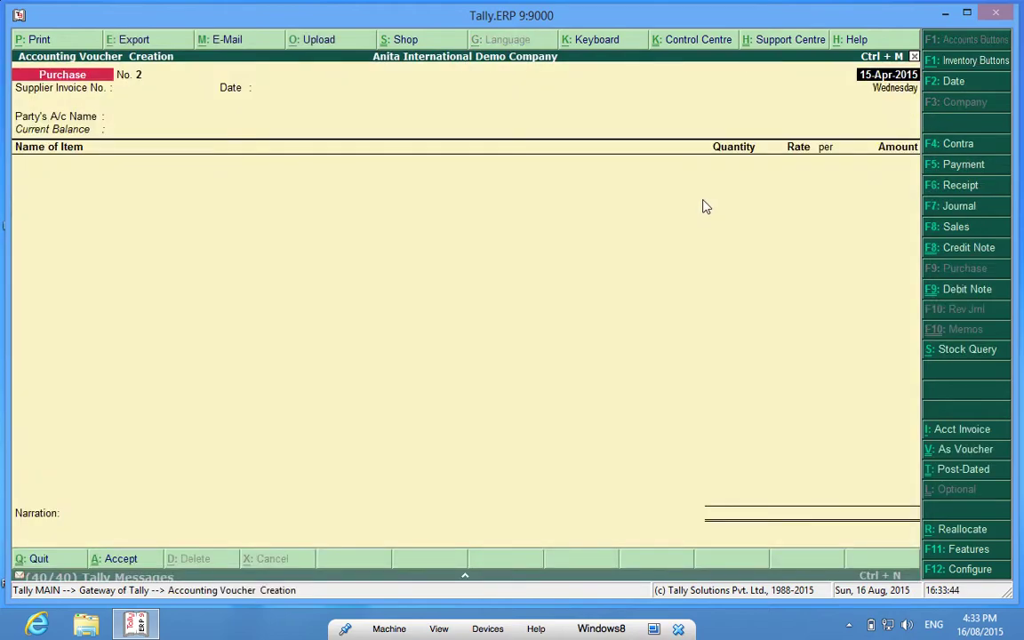
{"action": "key", "text": "F8"}
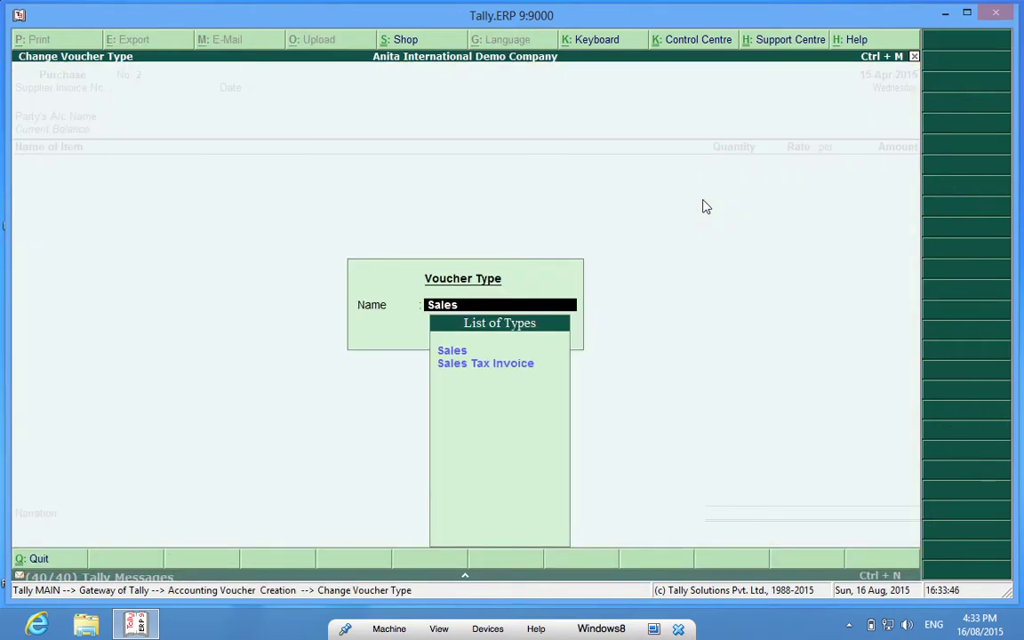
{"action": "key", "text": "Down"}
{"action": "key", "text": "Up"}
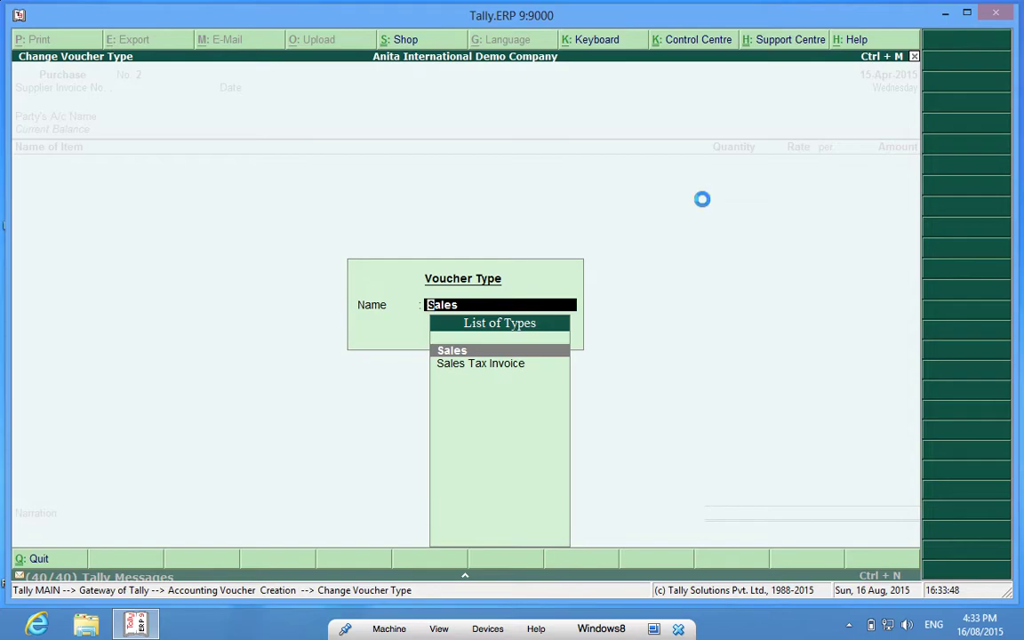
{"action": "key", "text": "Return"}
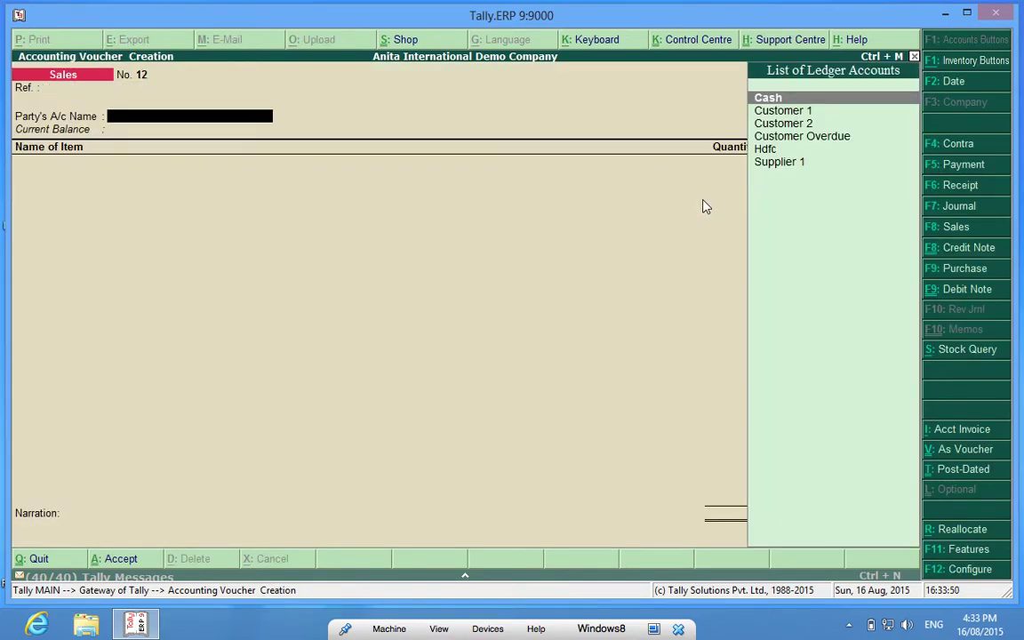
{"action": "key", "text": "Escape"}
{"action": "key", "text": "y"}
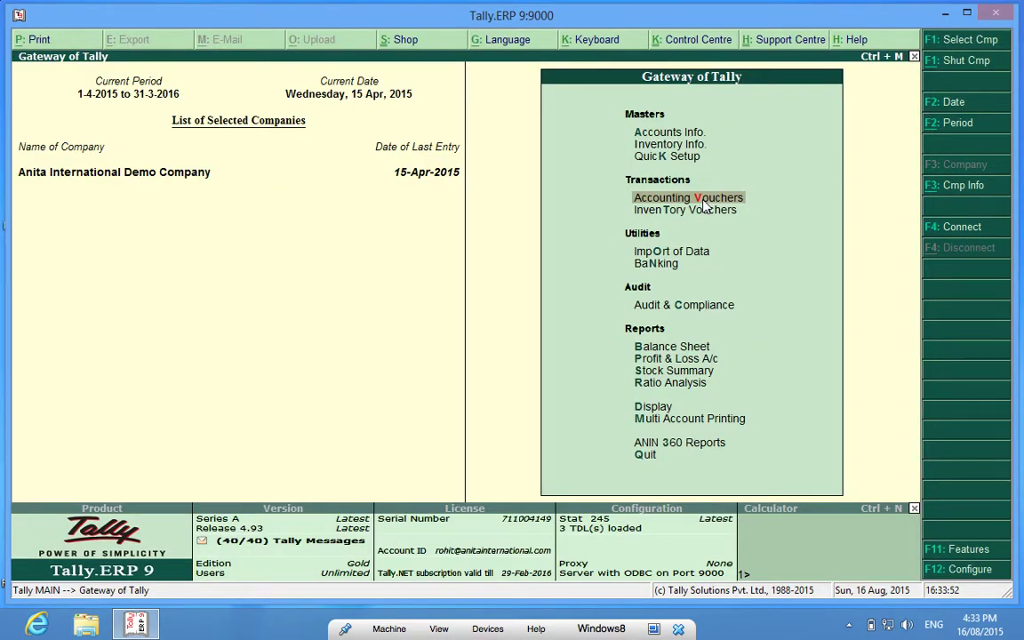
Reopen voucher entry and change the voucher type to Sales Tax Invoice with F8.
{"action": "key", "text": "Return"}
{"action": "key", "text": "F8"}
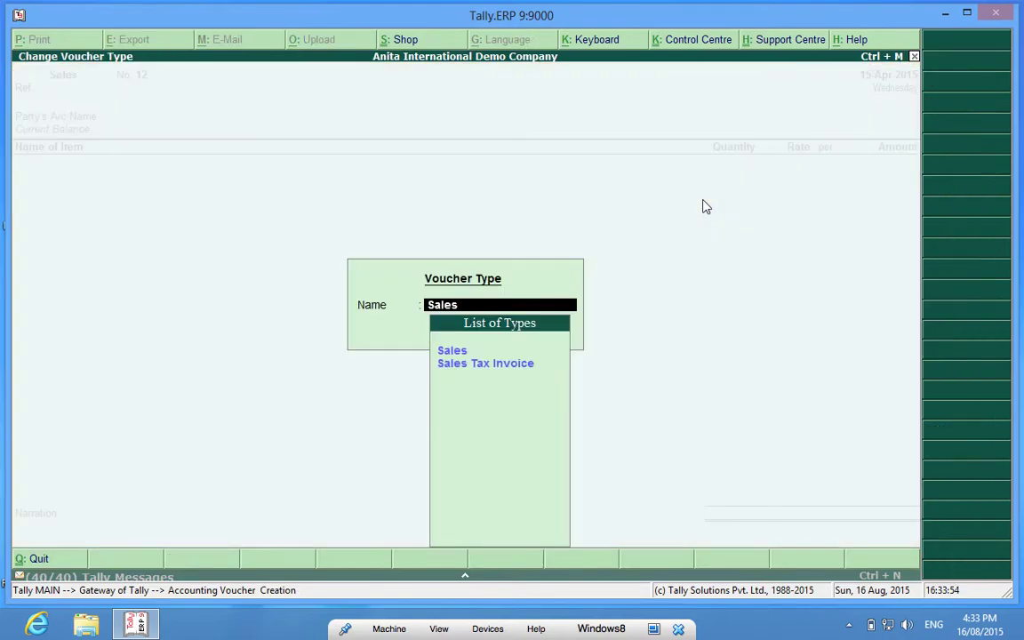
{"action": "key", "text": "Down"}
{"action": "key", "text": "Return"}
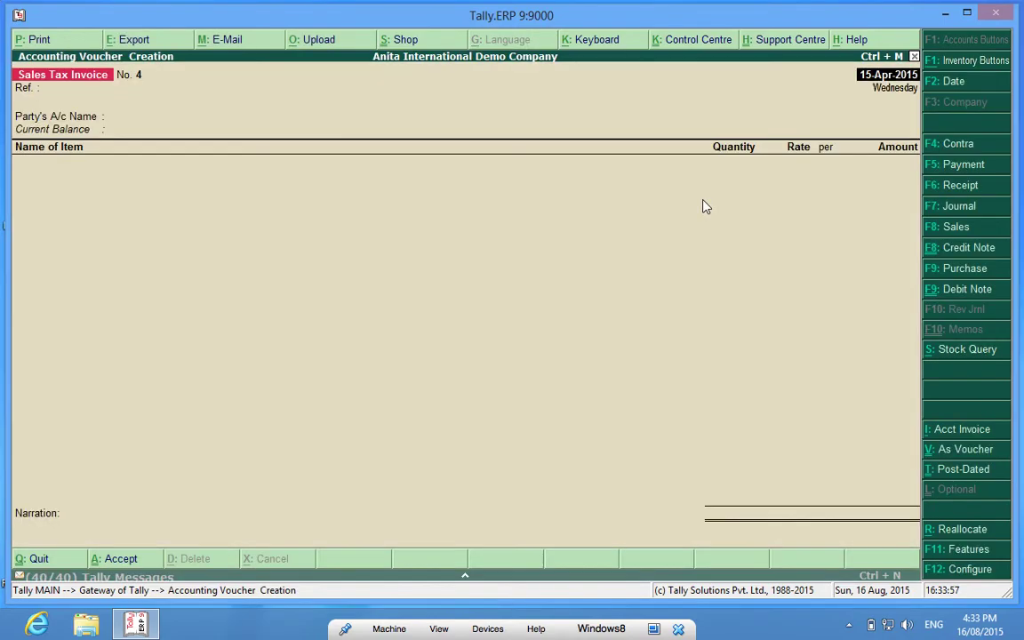
Select Customer 1 as the party and accept the party details.
{"action": "key", "text": "Return"}
{"action": "type", "text": "Cus"}
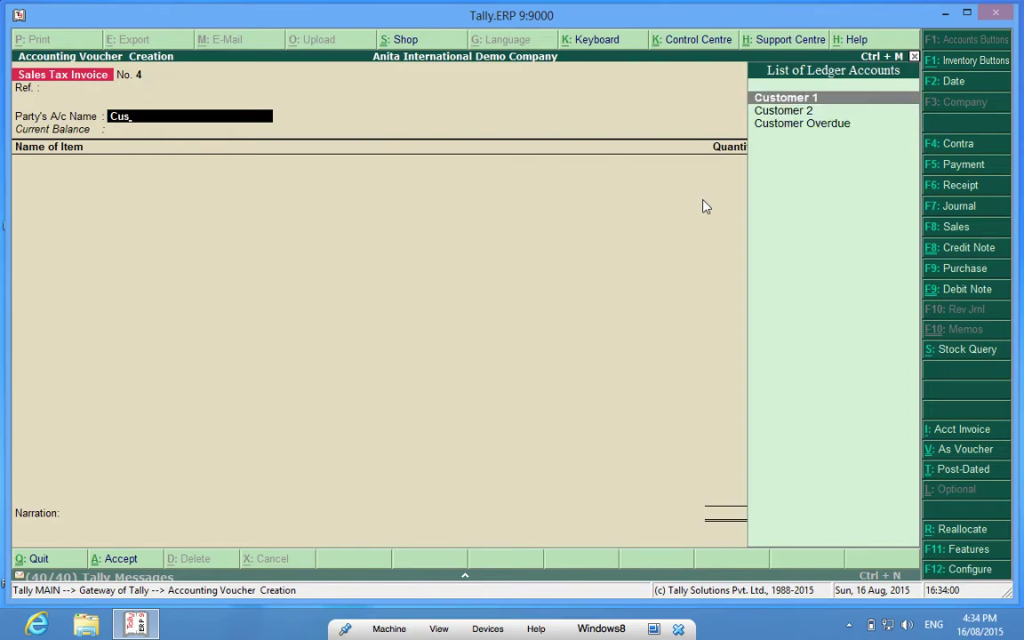
{"action": "key", "text": "Return"}
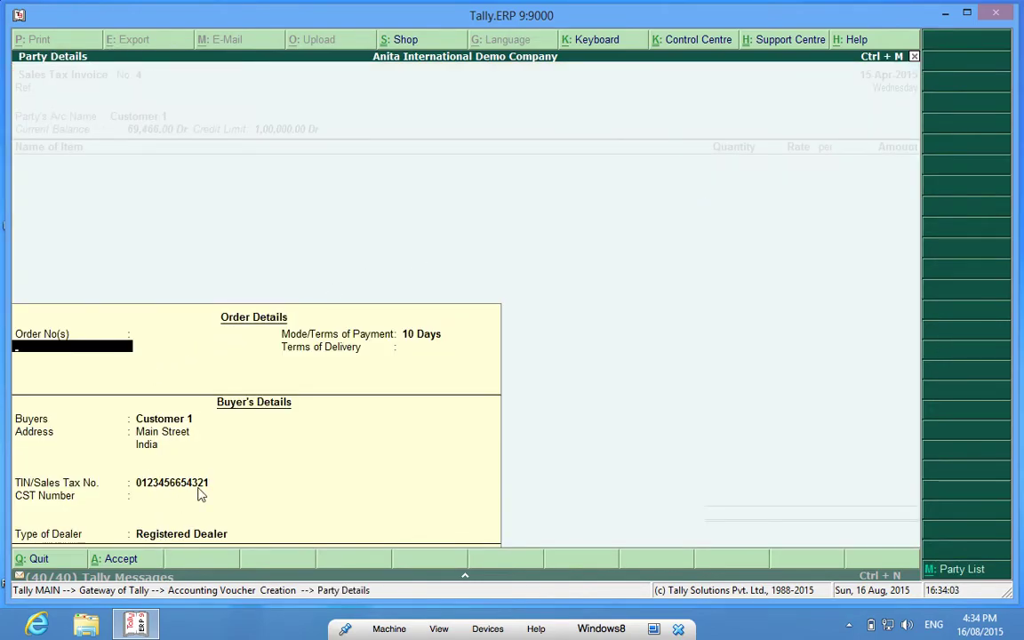
{"action": "key", "text": "ctrl+a"}
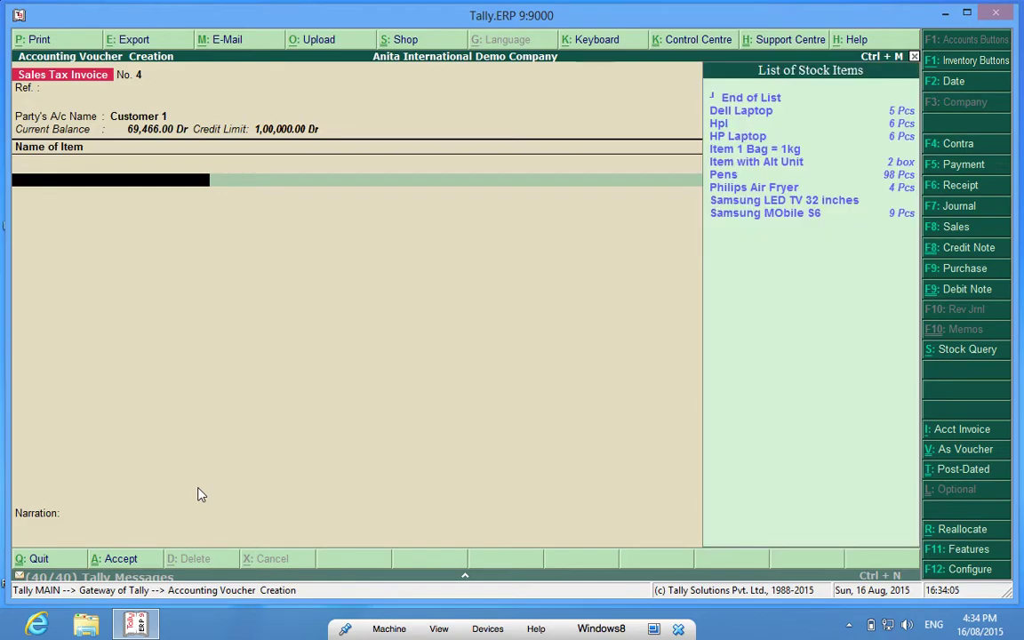
Add Dell Laptop, quantity 1, at 20,000 from the default godown.
{"action": "key", "text": "Down"}
{"action": "key", "text": "Return"}
{"action": "key", "text": "Return"}
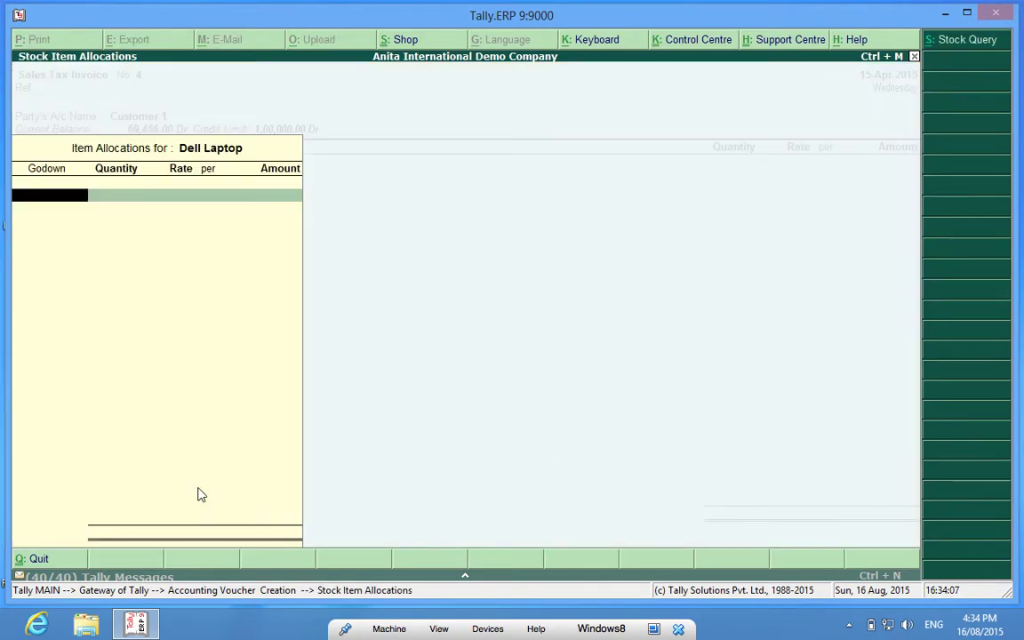
{"action": "key", "text": "Return"}
{"action": "type", "text": "1"}
{"action": "key", "text": "Return"}
{"action": "key", "text": "Return"}
{"action": "key", "text": "Return"}
{"action": "key", "text": "Return"}
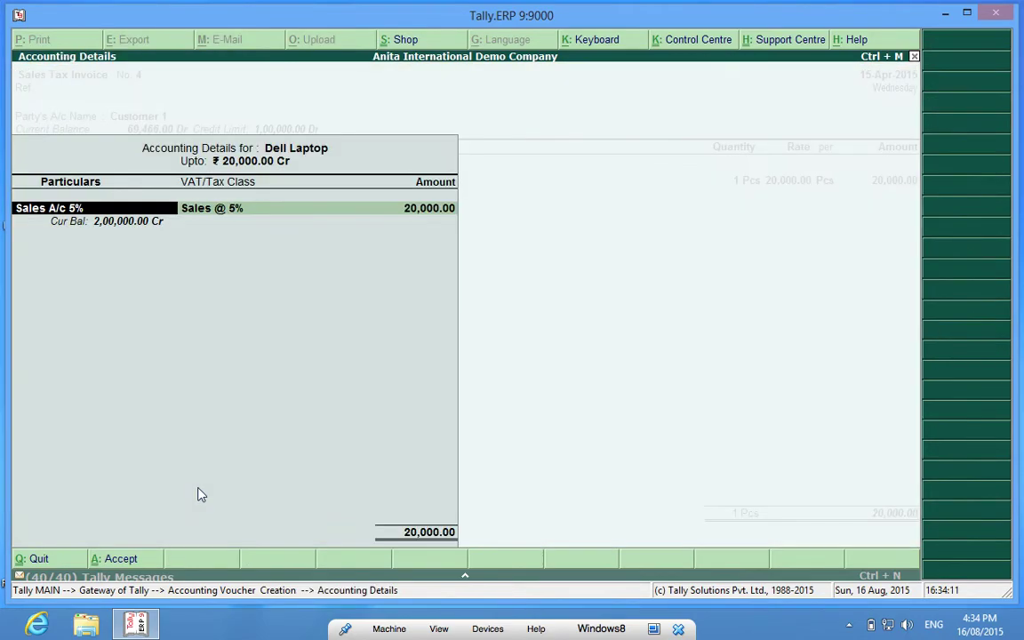
{"action": "key", "text": "Return"}
Post to Sales A/c 5% and add Output VAT 5%, bringing the total to 21,000.
{"action": "key", "text": "Return"}
{"action": "type", "text": "o"}
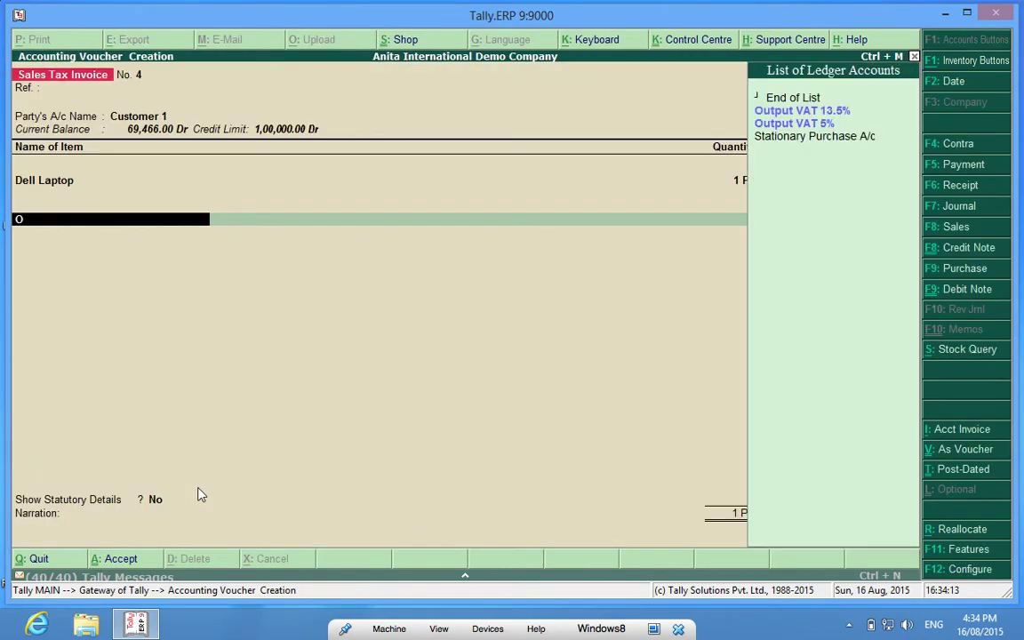
{"action": "key", "text": "Down"}
{"action": "key", "text": "Return"}
{"action": "key", "text": "Return"}
{"action": "key", "text": "Return"}
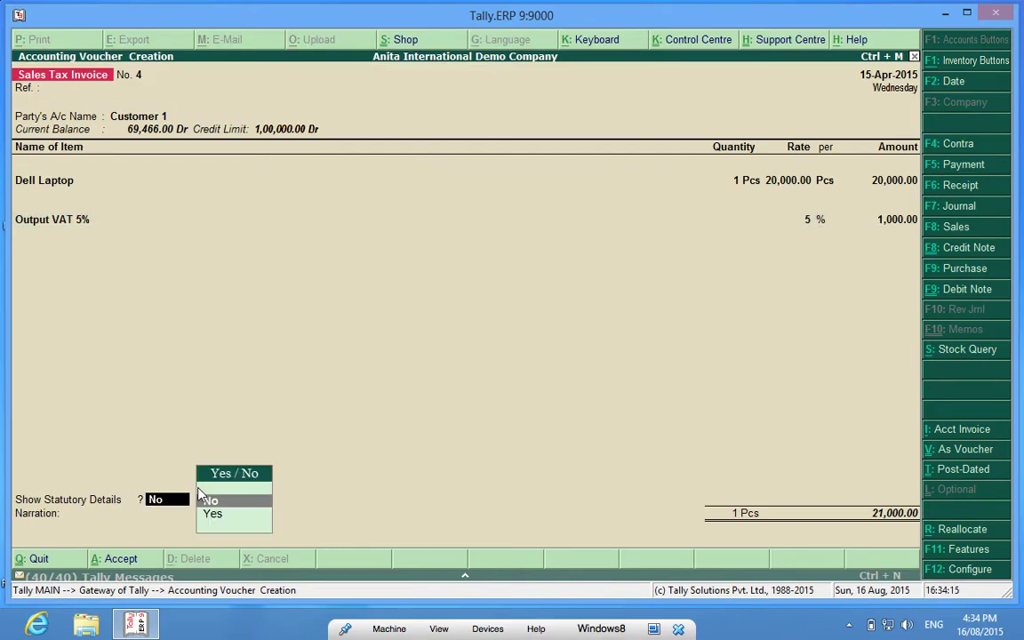
{"action": "key", "text": "Return"}
{"action": "key", "text": "Return"}
{"action": "key", "text": "Return"}
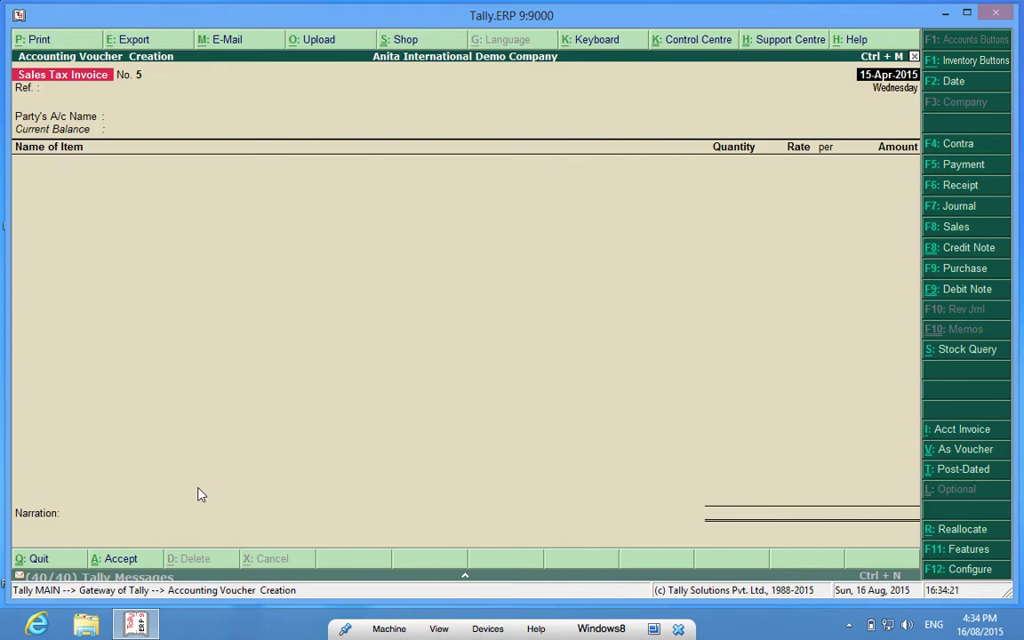
{"action": "key", "text": "Escape"}
Close voucher entry and change the current date to 17-Aug-2015 with F2.
{"action": "key", "text": "Return"}
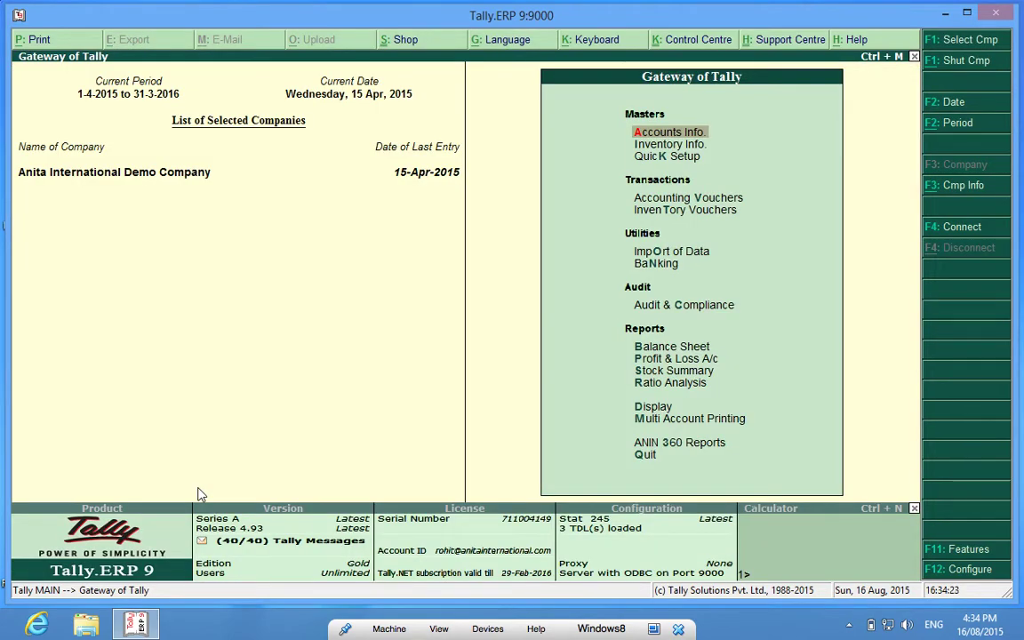
{"action": "key", "text": "F2"}
{"action": "type", "text": "1"}
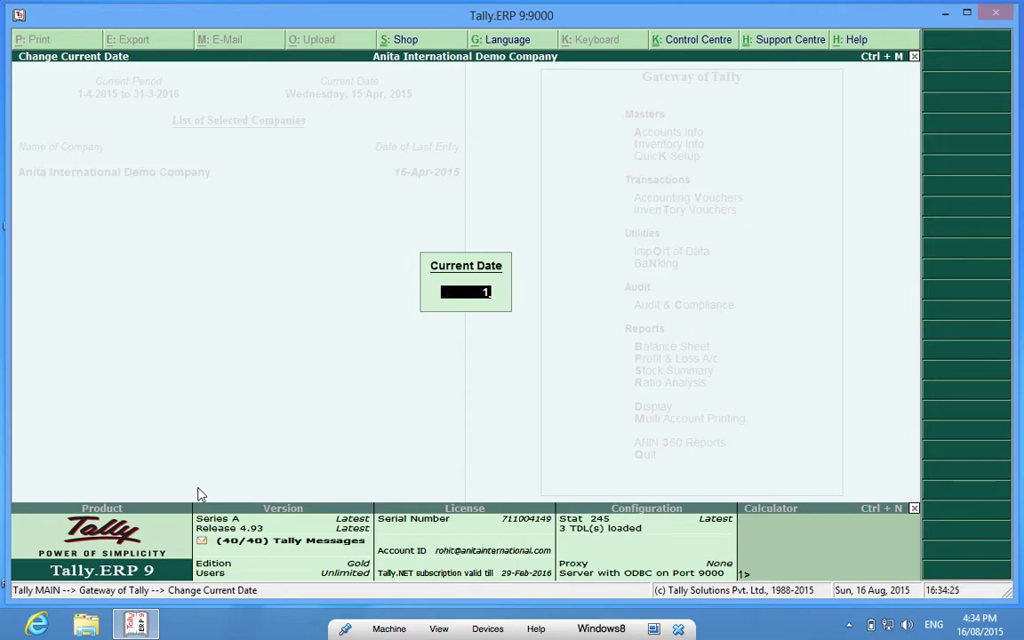
{"action": "type", "text": "7-8"}
{"action": "key", "text": "Return"}
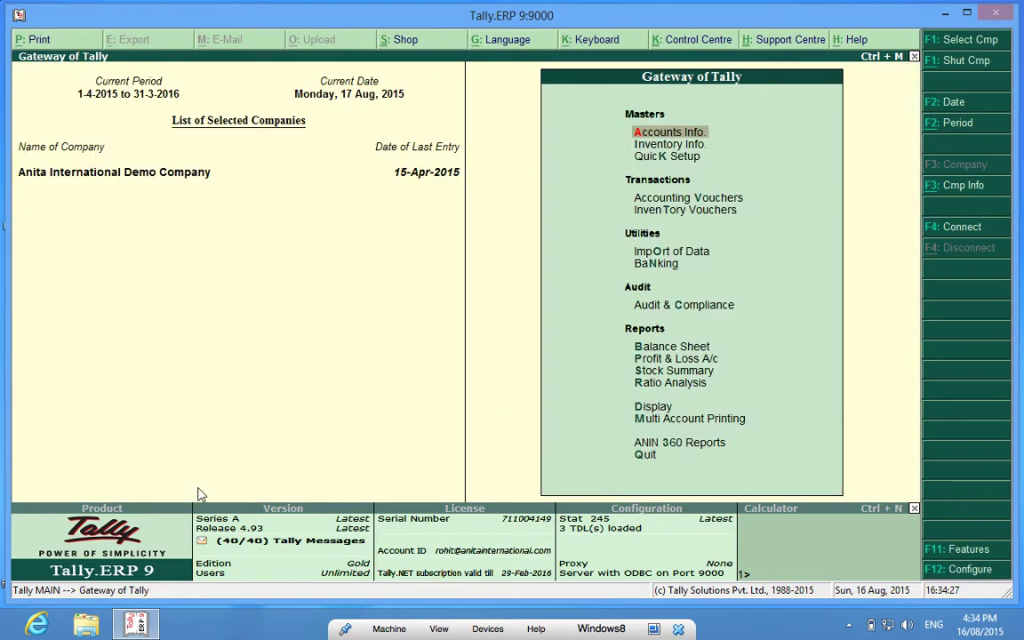
Start a new Sales Tax Invoice; after Customer 2's missing-TIN error, choose Customer 1.
{"action": "key", "text": "Down"}
{"action": "key", "text": "Down"}
{"action": "key", "text": "Down"}
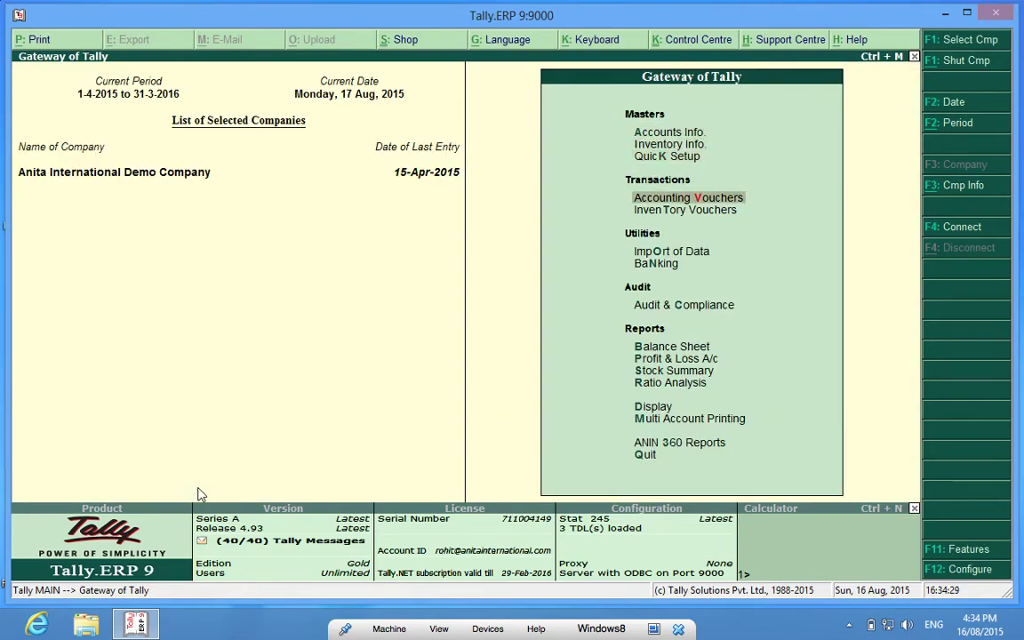
{"action": "key", "text": "Return"}
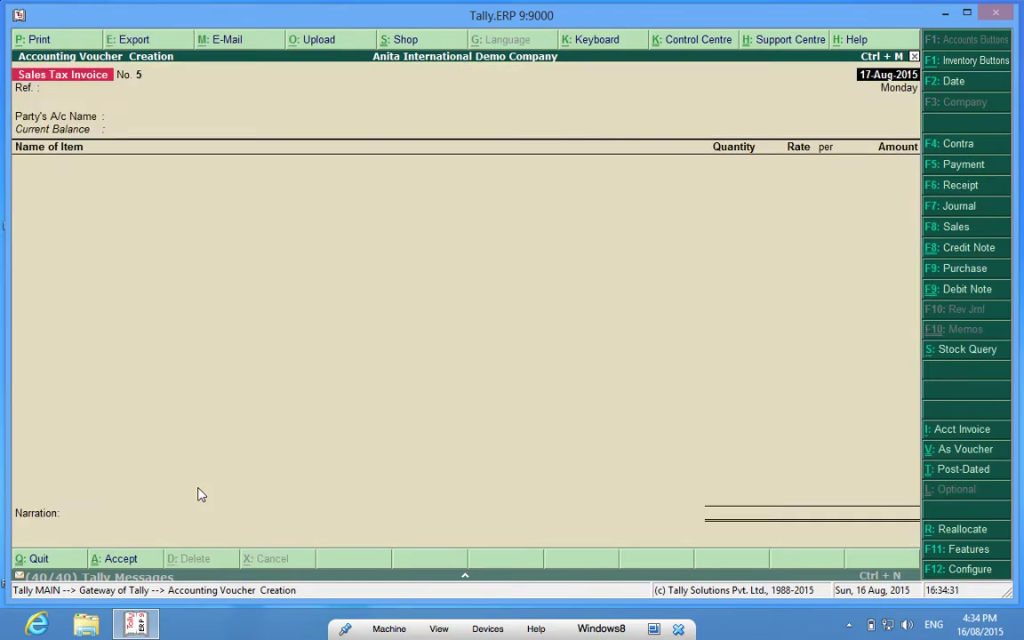
{"action": "key", "text": "Return"}
{"action": "key", "text": "Down"}
{"action": "key", "text": "Down"}
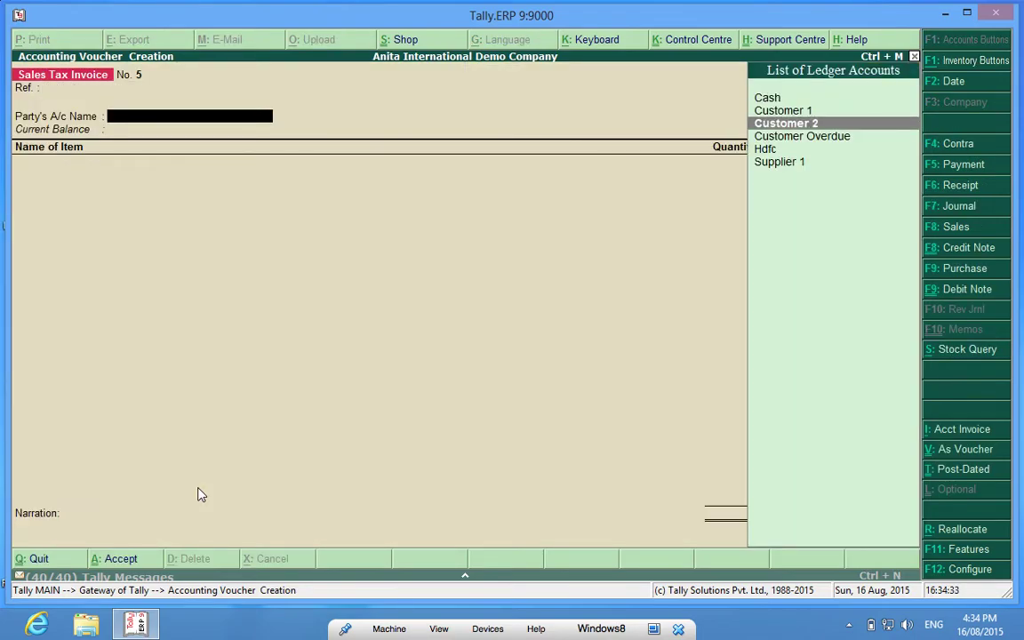
{"action": "key", "text": "Return"}
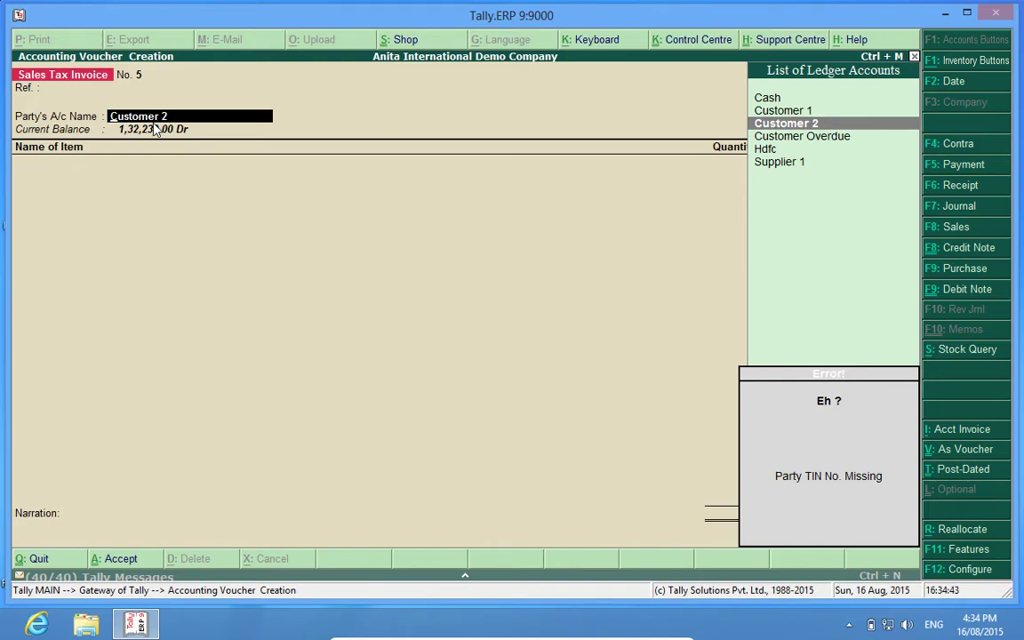
{"action": "key", "text": "Up"}
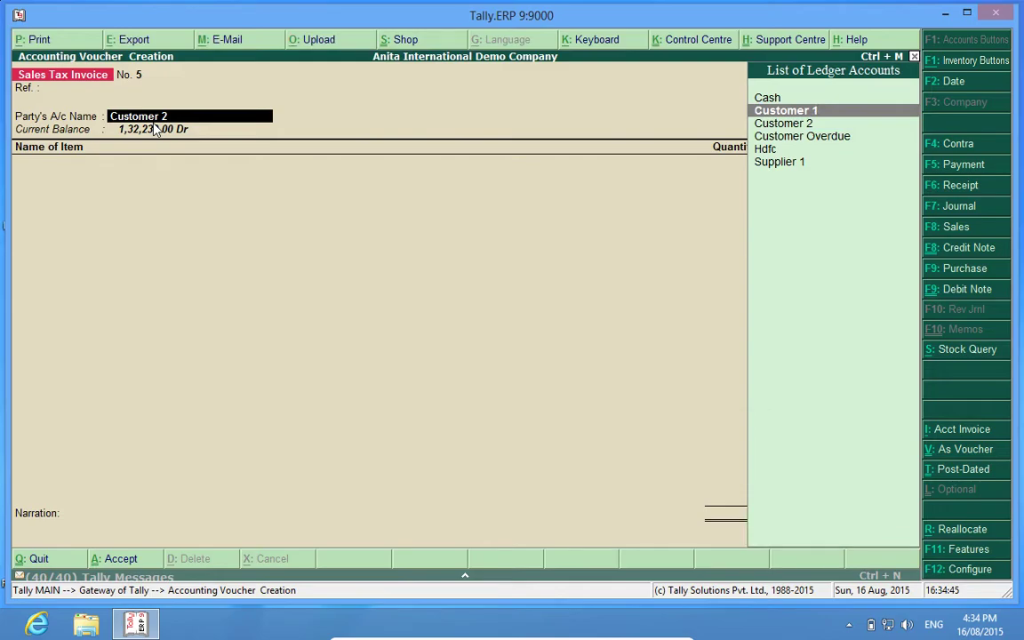
{"action": "key", "text": "Return"}
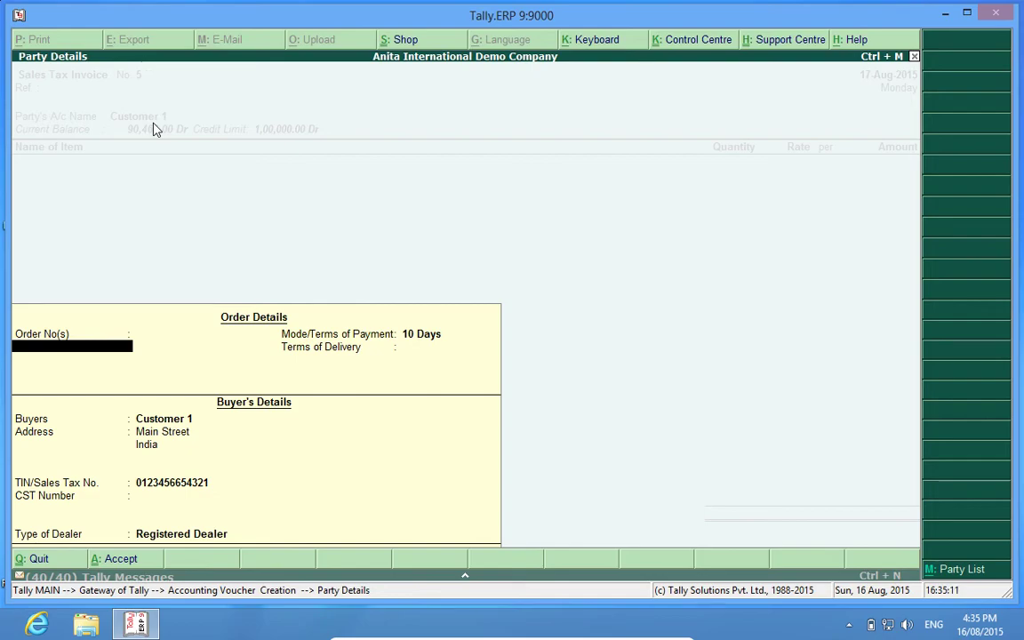
{"action": "key", "text": "Escape"}
Confirm quitting Party Details and the unsaved Sales Tax Invoice to return to the Gateway.
{"action": "key", "text": "y"}
{"action": "key", "text": "Escape"}
{"action": "key", "text": "y"}
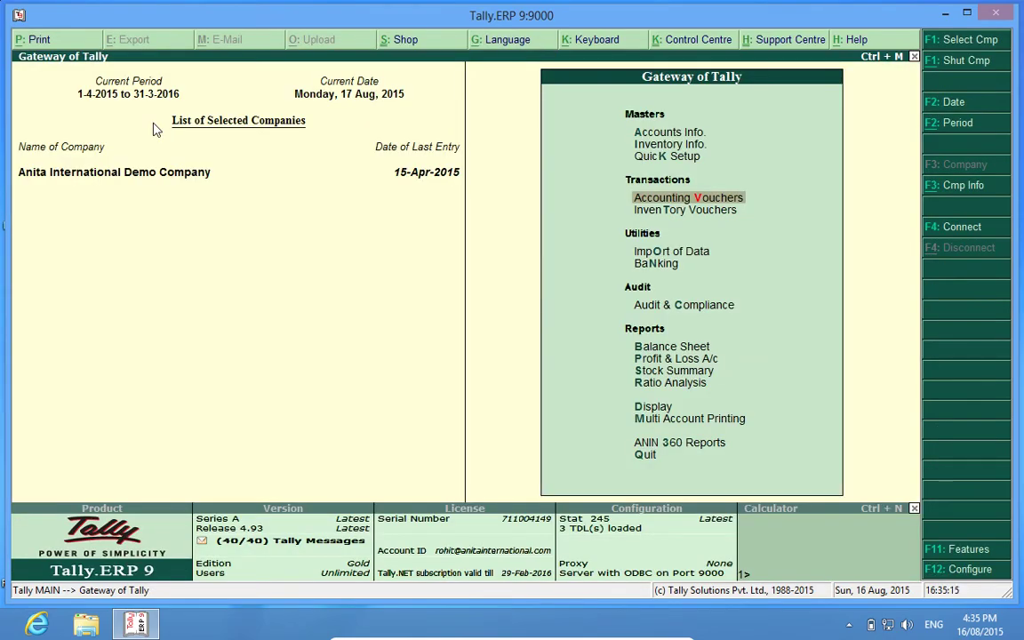